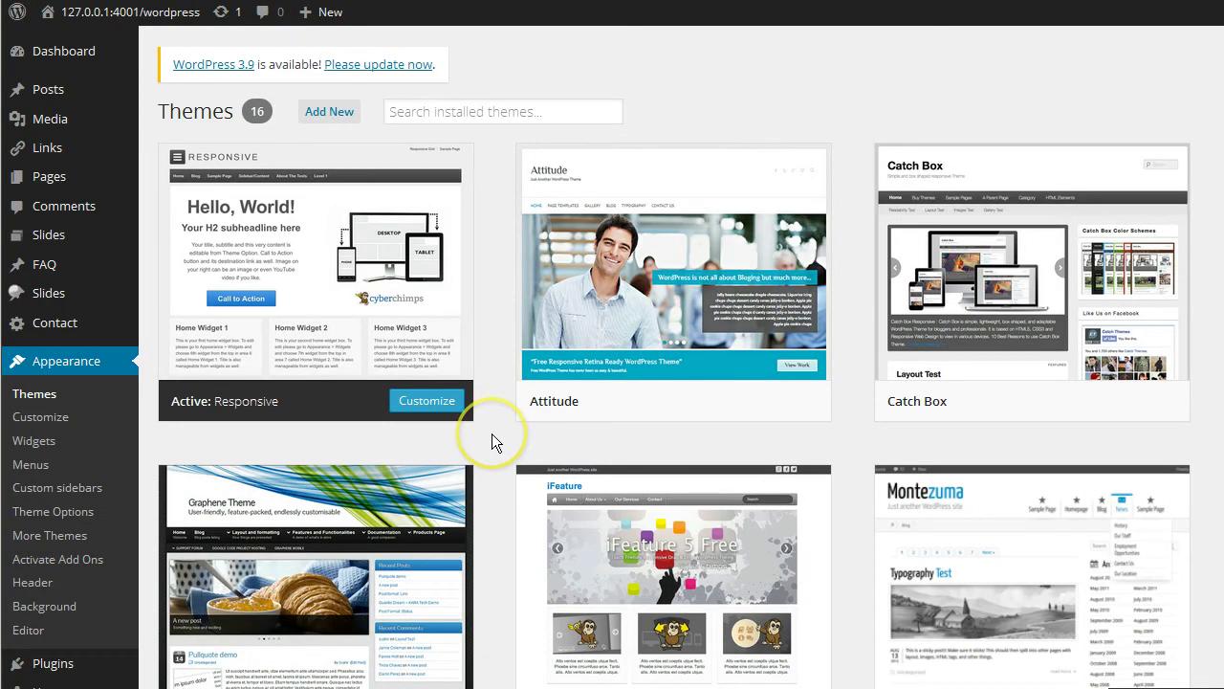
- Scroll through the installed themes before moving to the Installed Plugins list
{"action": "scroll", "coordinate": [492, 433], "scroll_direction": "down", "scroll_amount": 7}
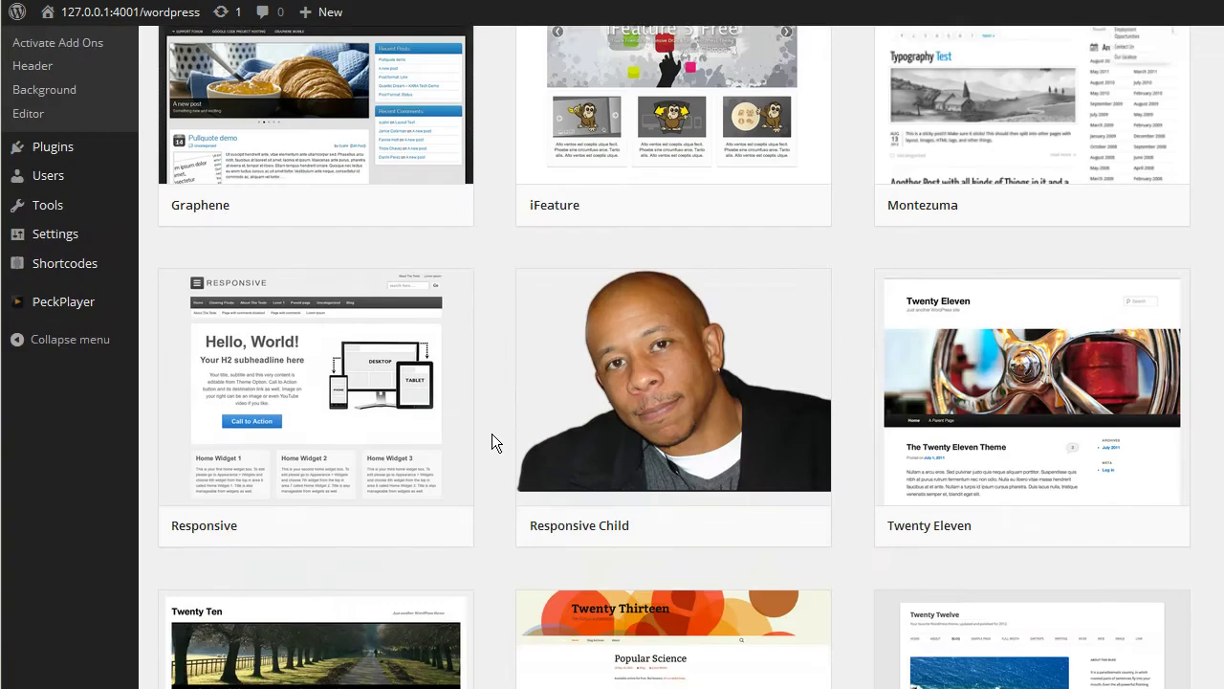
{"action": "scroll", "coordinate": [492, 433], "scroll_direction": "down", "scroll_amount": 3}
{"action": "scroll", "coordinate": [491, 433], "scroll_direction": "up", "scroll_amount": 10}
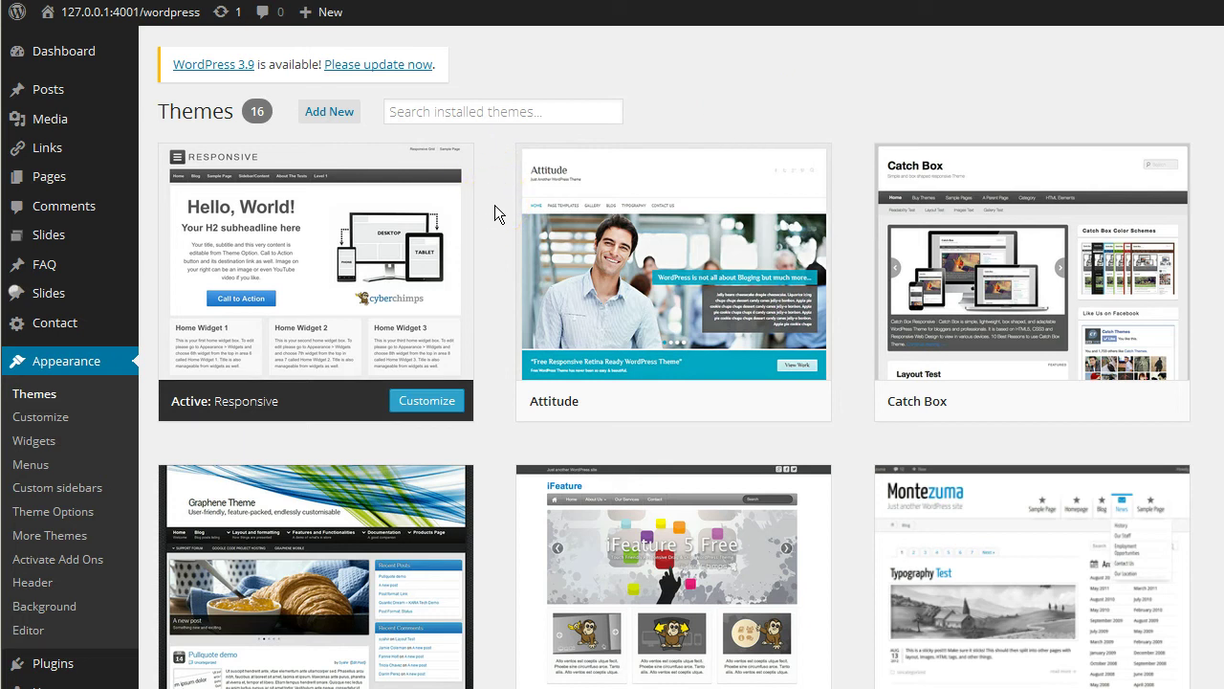
{"action": "scroll", "coordinate": [494, 204], "scroll_direction": "down", "scroll_amount": 9}
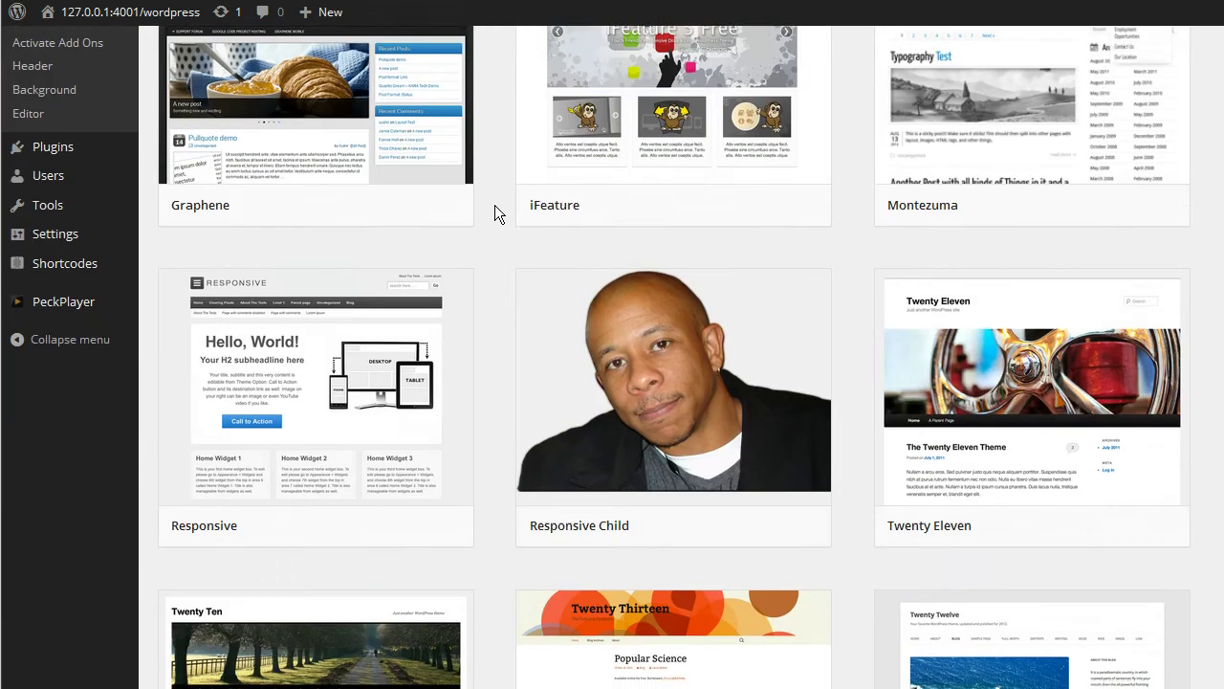
{"action": "scroll", "coordinate": [495, 205], "scroll_direction": "down", "scroll_amount": 1}
{"action": "scroll", "coordinate": [495, 205], "scroll_direction": "up", "scroll_amount": 7}
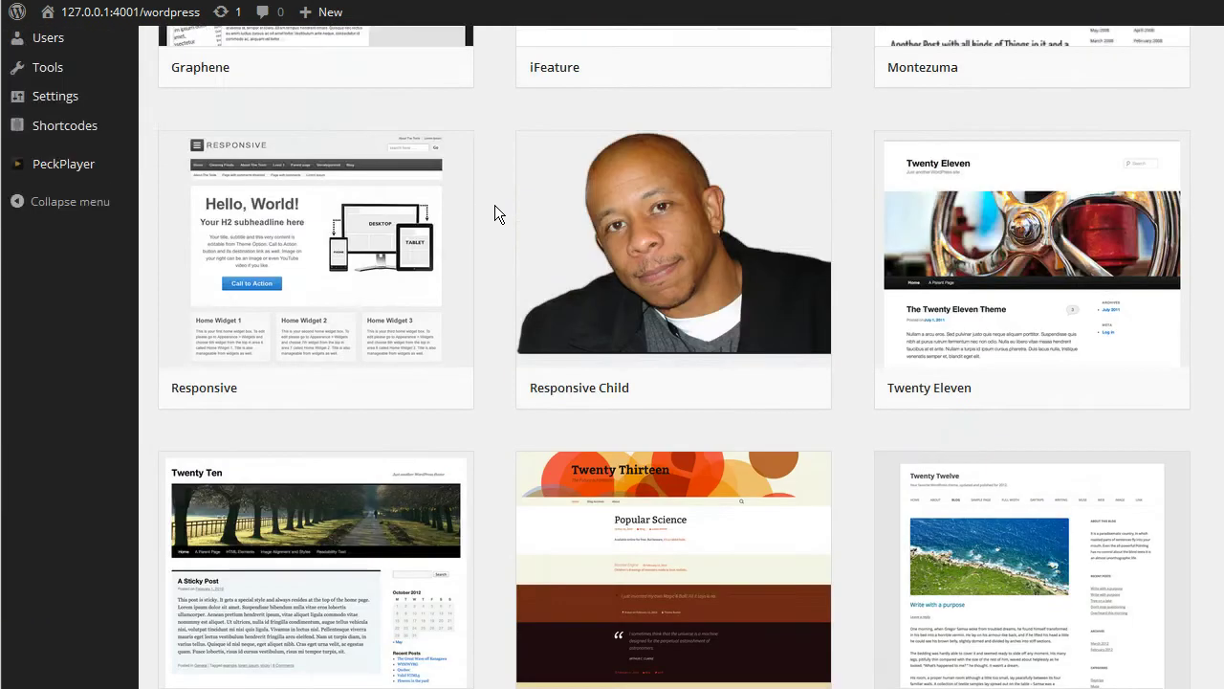
{"action": "scroll", "coordinate": [494, 205], "scroll_direction": "up", "scroll_amount": 3}
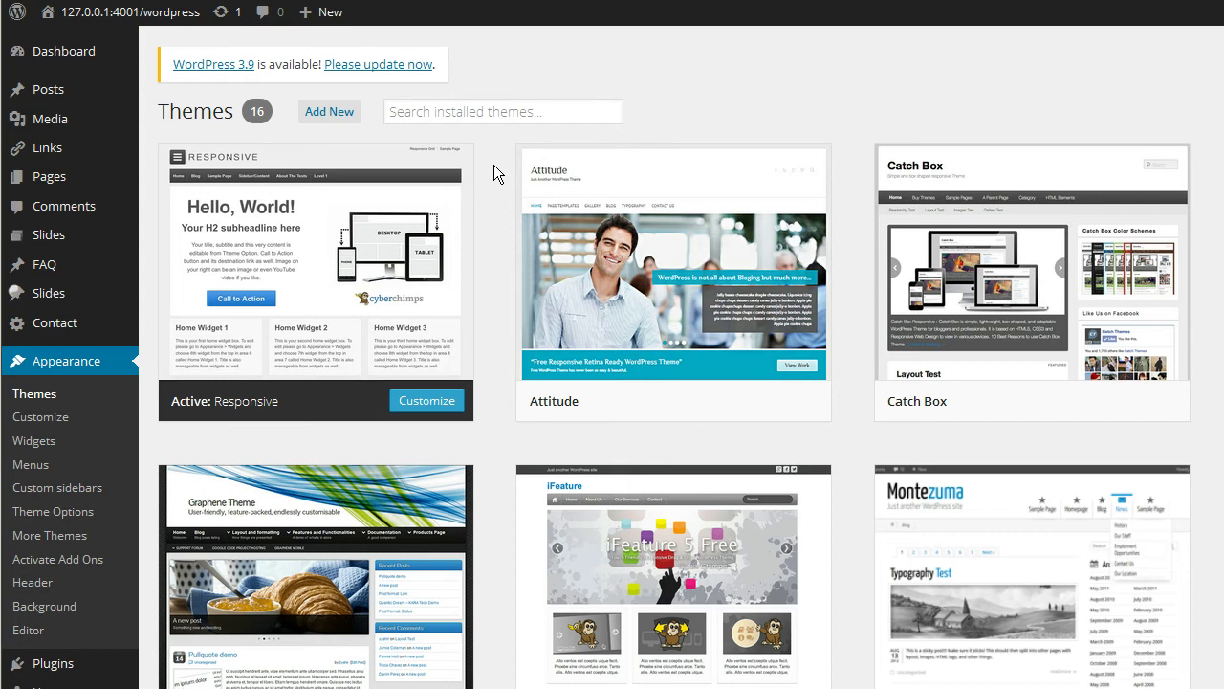
{"action": "scroll", "coordinate": [493, 164], "scroll_direction": "down", "scroll_amount": 3}
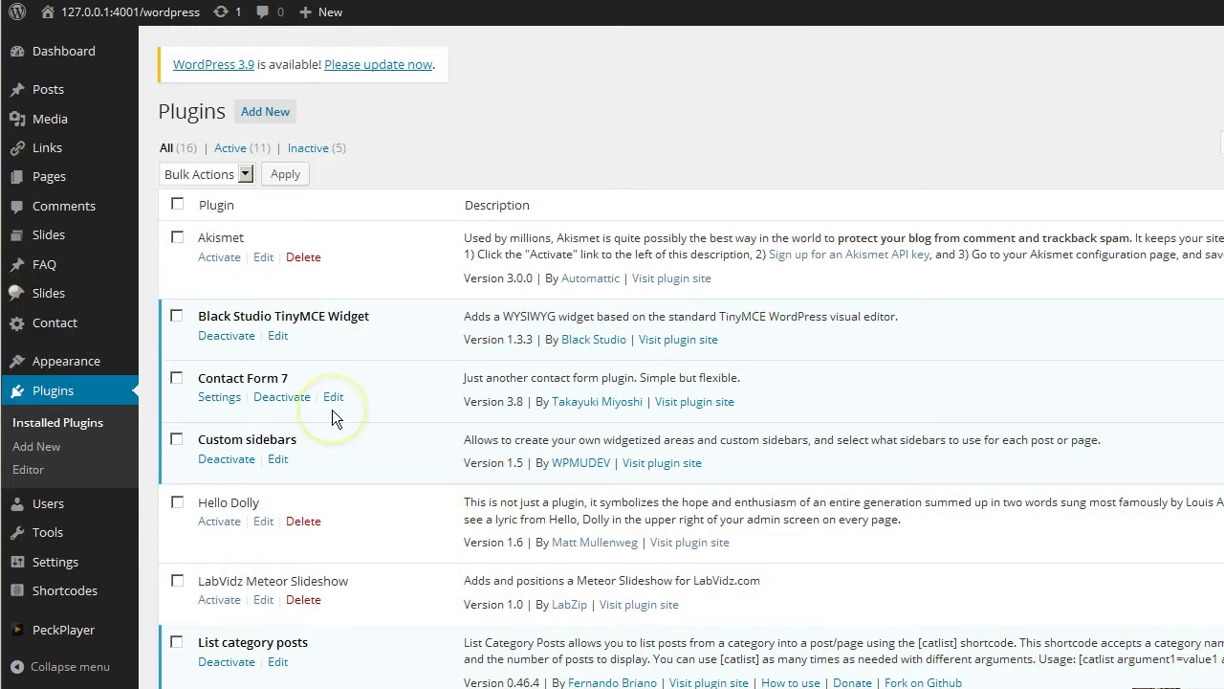
- Search the Add Plugins directory for 'easy google fonts'
{"action": "left_click", "coordinate": [261, 113]}
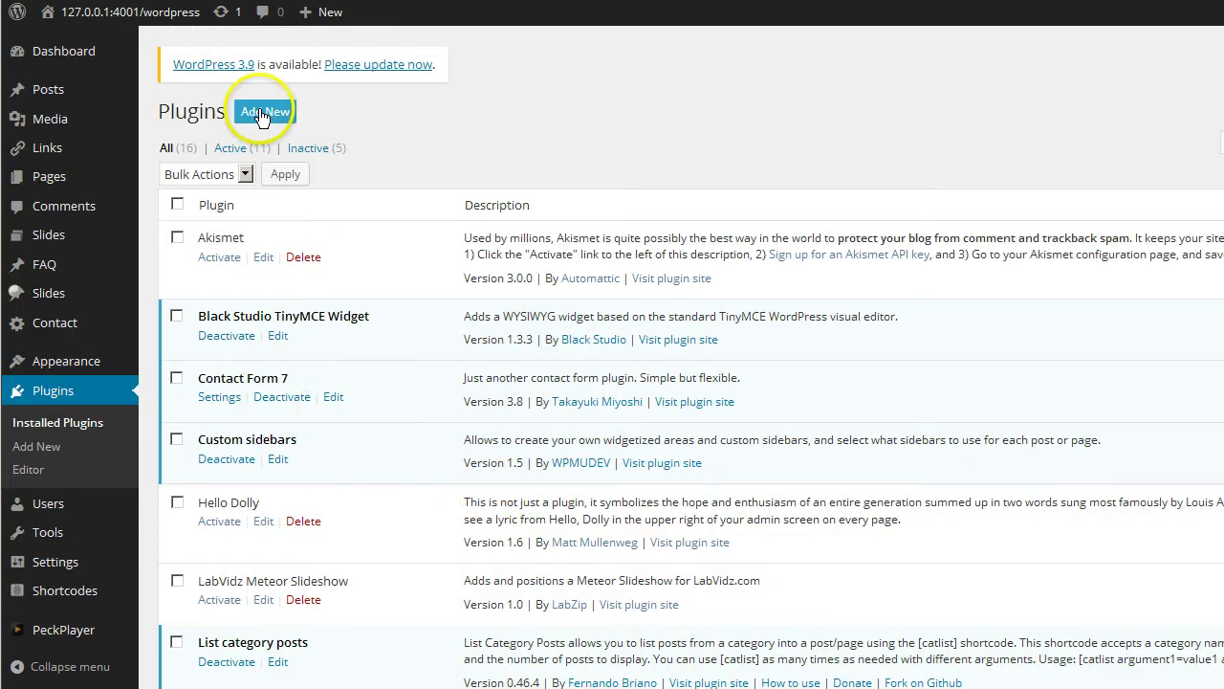
{"action": "left_click", "coordinate": [650, 124]}
{"action": "left_click", "coordinate": [206, 244]}
{"action": "left_click", "coordinate": [635, 265]}
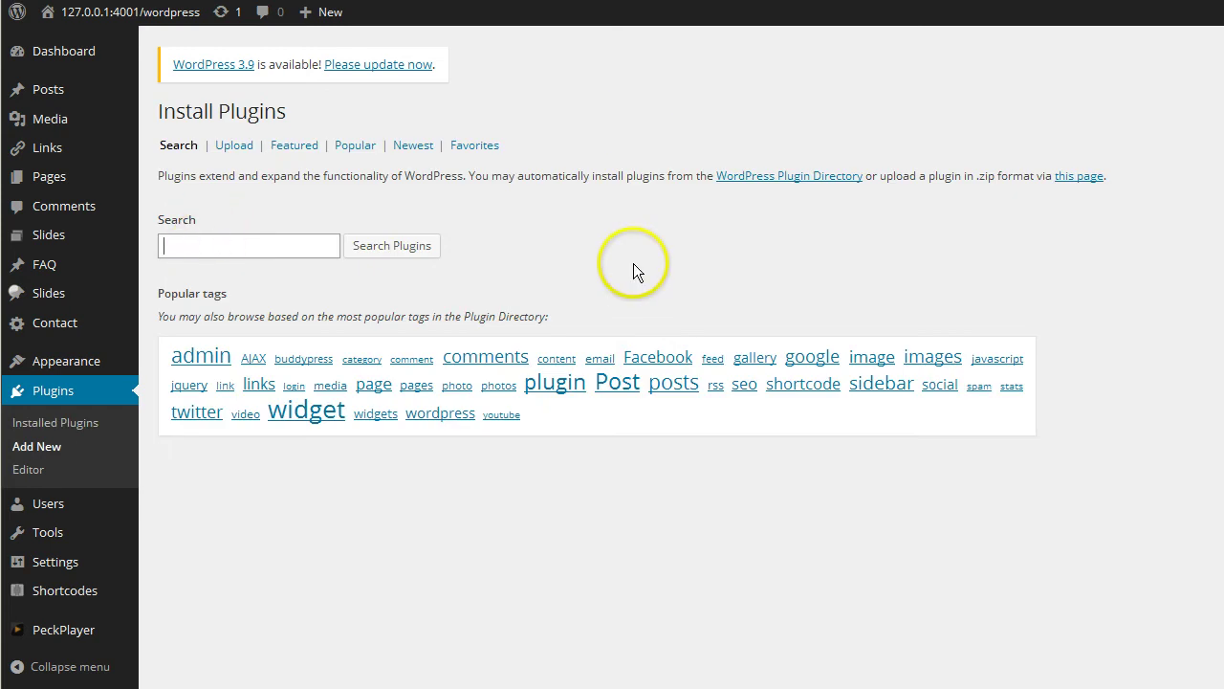
{"action": "type", "text": "easy googl"}
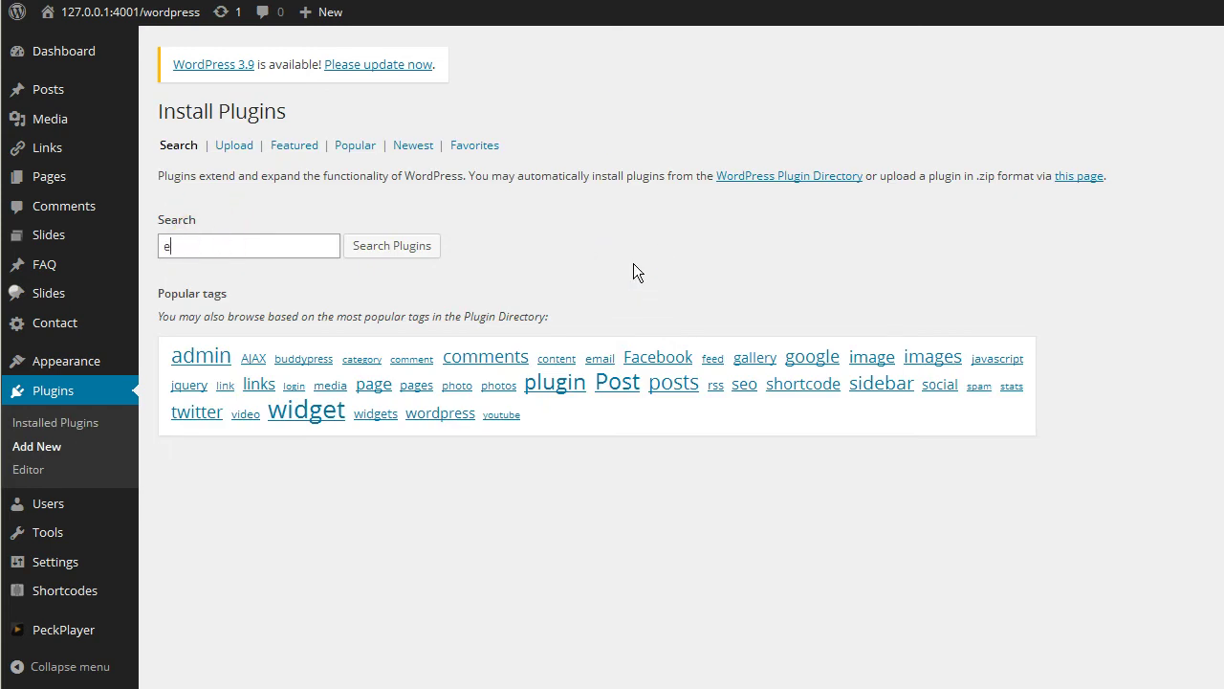
{"action": "type", "text": "e fonts"}
{"action": "key", "text": "Return"}
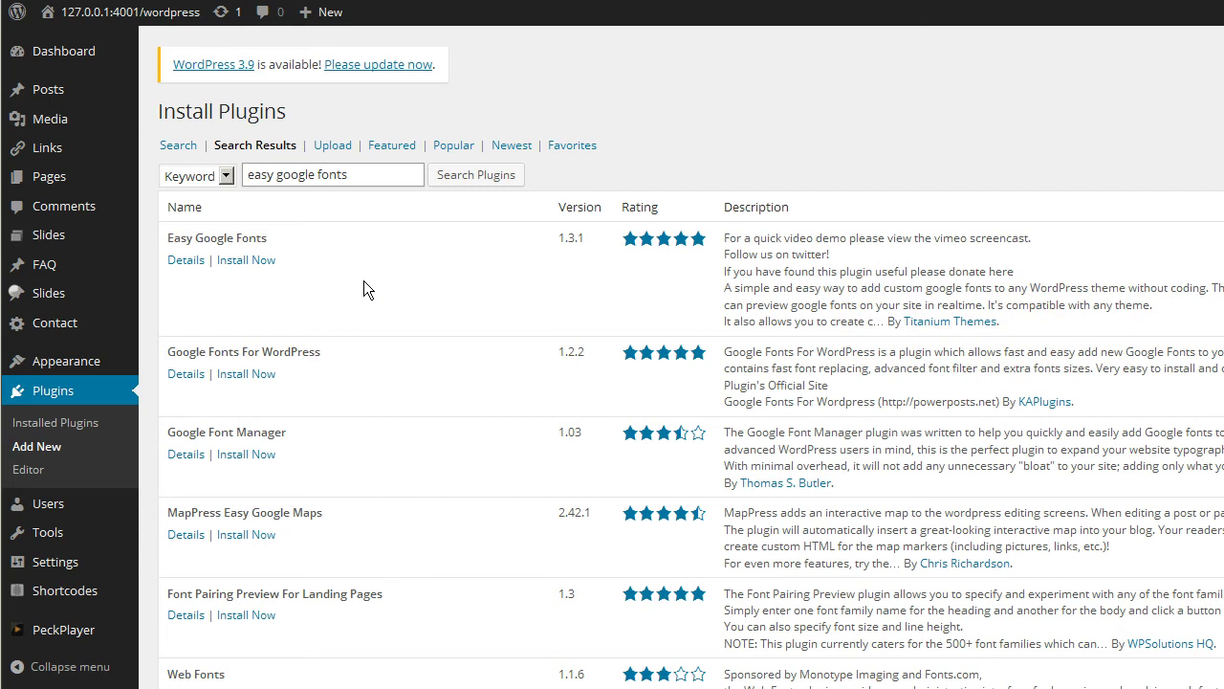
- Review the Easy Google Fonts details, then install the plugin and confirm
{"action": "left_click", "coordinate": [178, 260]}
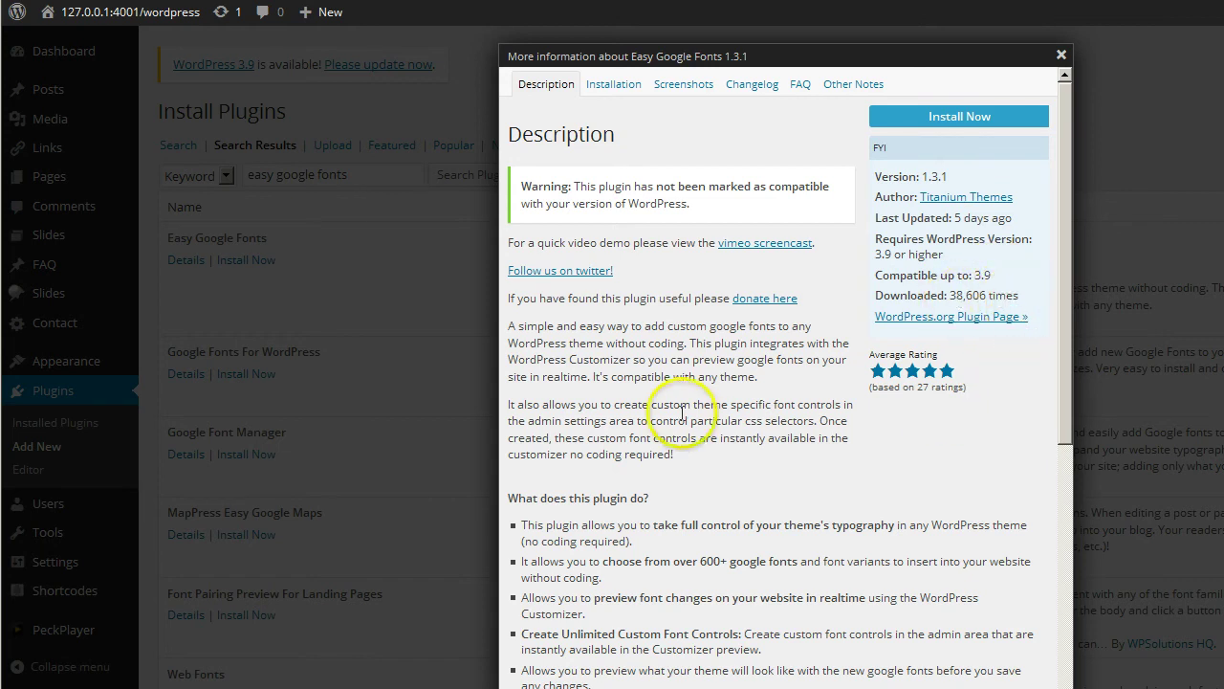
{"action": "scroll", "coordinate": [670, 355], "scroll_direction": "down", "scroll_amount": 8}
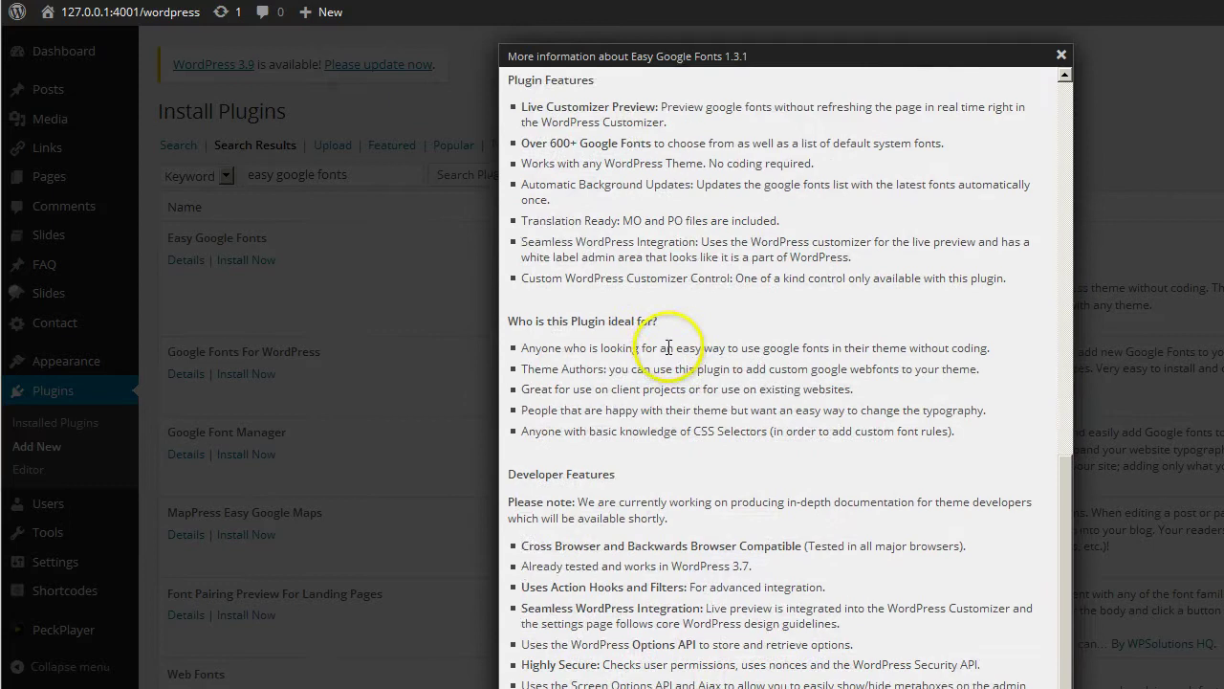
{"action": "scroll", "coordinate": [669, 353], "scroll_direction": "up", "scroll_amount": 10}
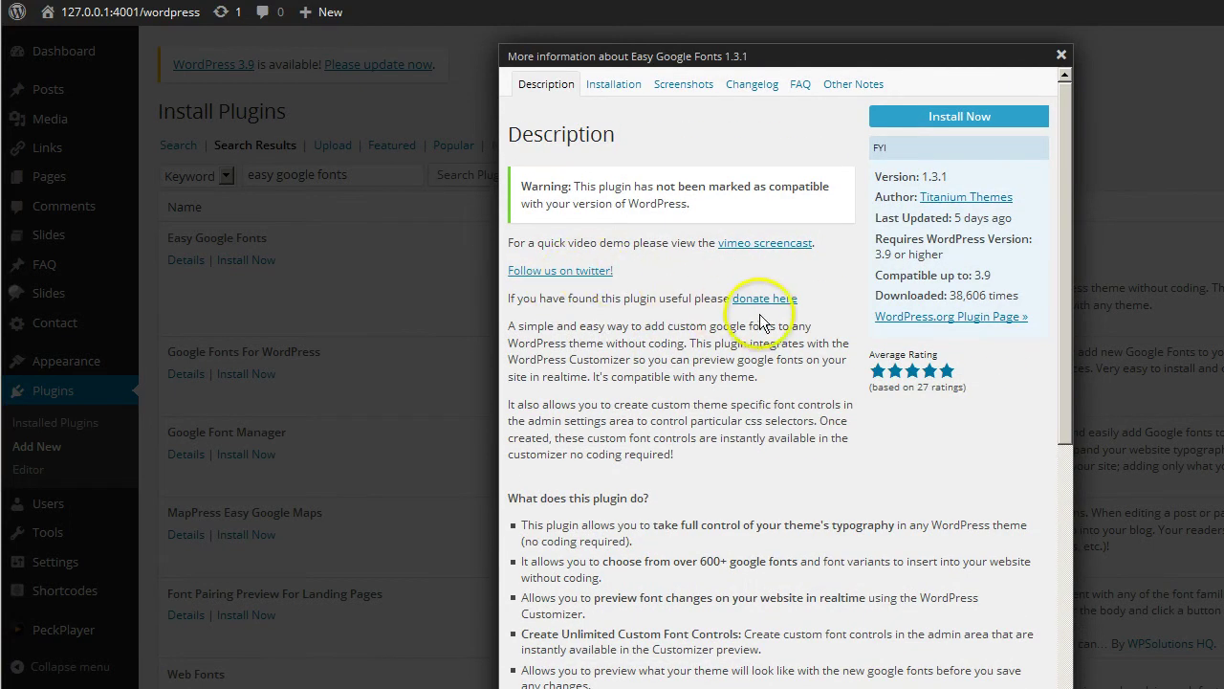
{"action": "left_click", "coordinate": [1061, 55]}
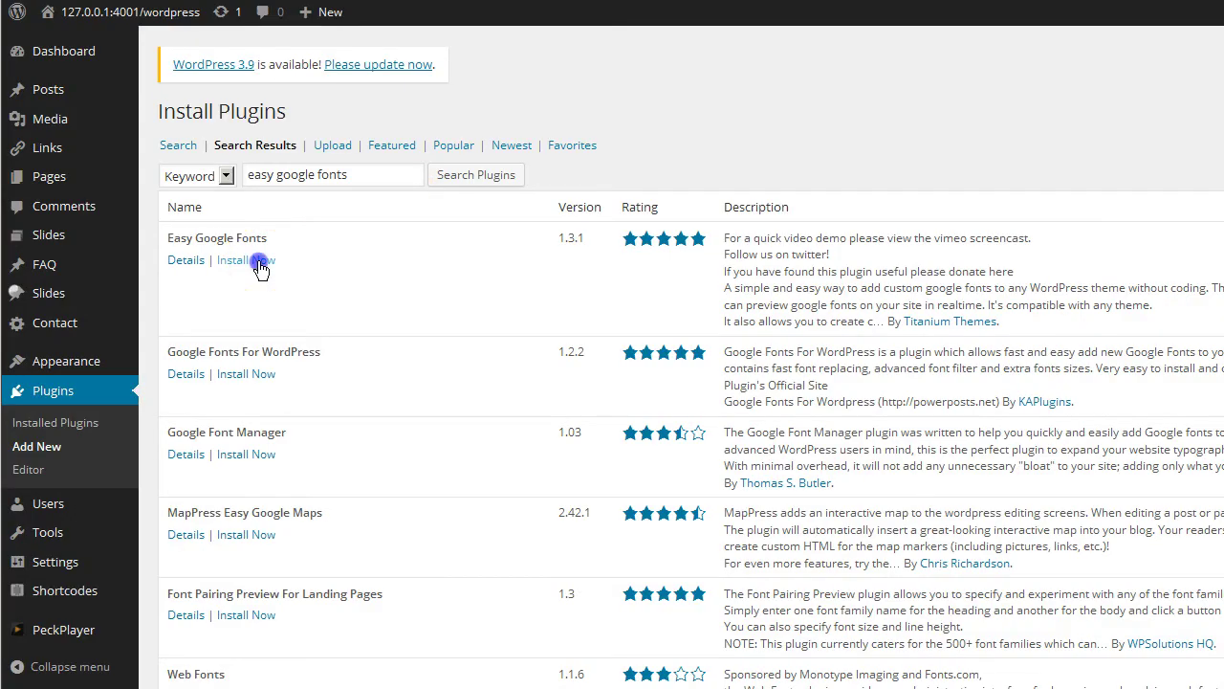
{"action": "left_click", "coordinate": [260, 269]}
{"action": "left_click", "coordinate": [760, 340]}
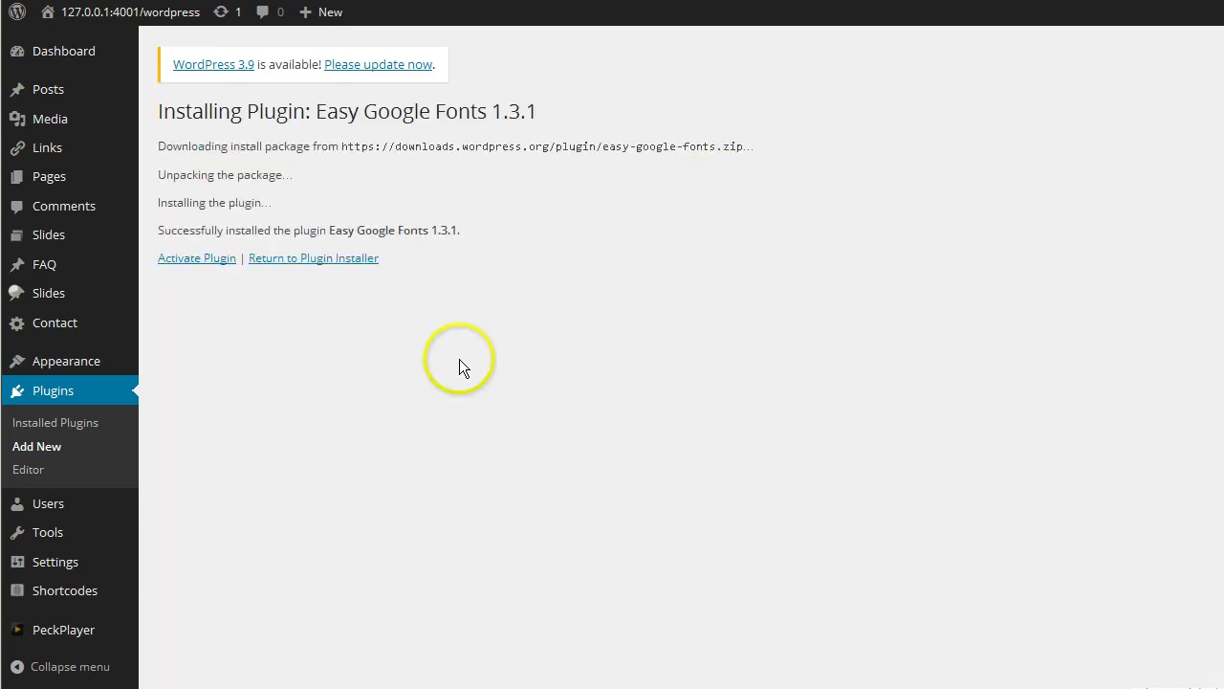
- Activate the newly installed Easy Google Fonts 1.3.1 plugin
{"action": "left_click", "coordinate": [186, 259]}
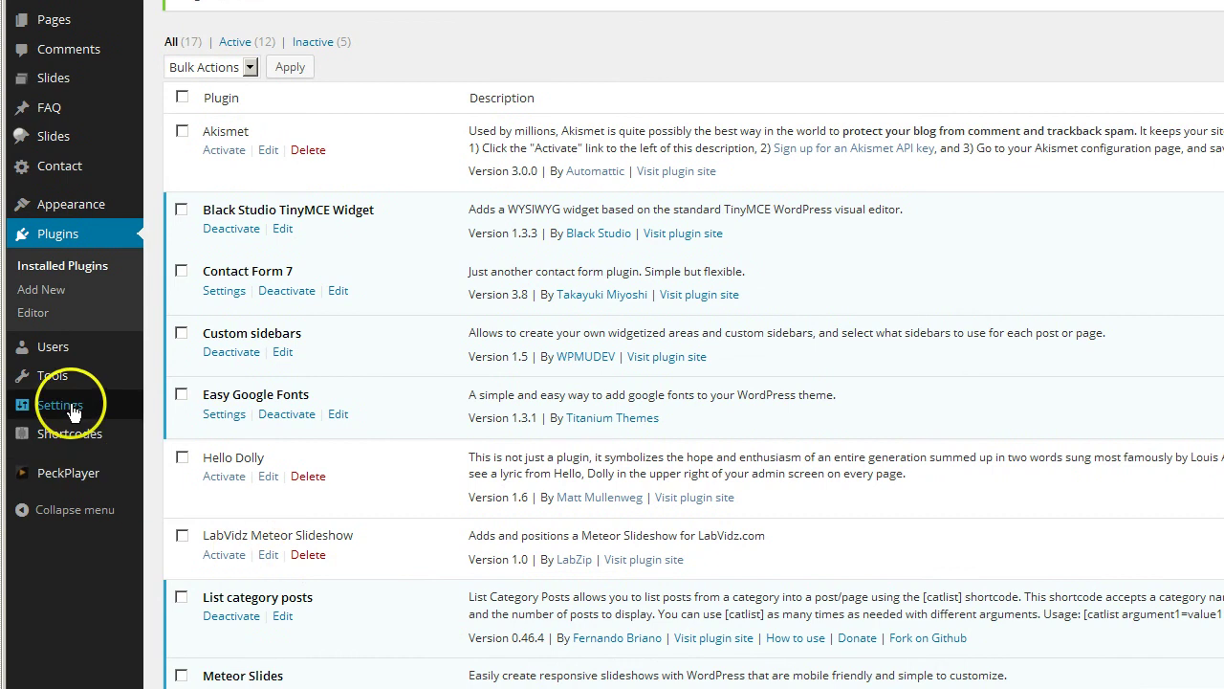
{"action": "mouse_move", "coordinate": [69, 405]}
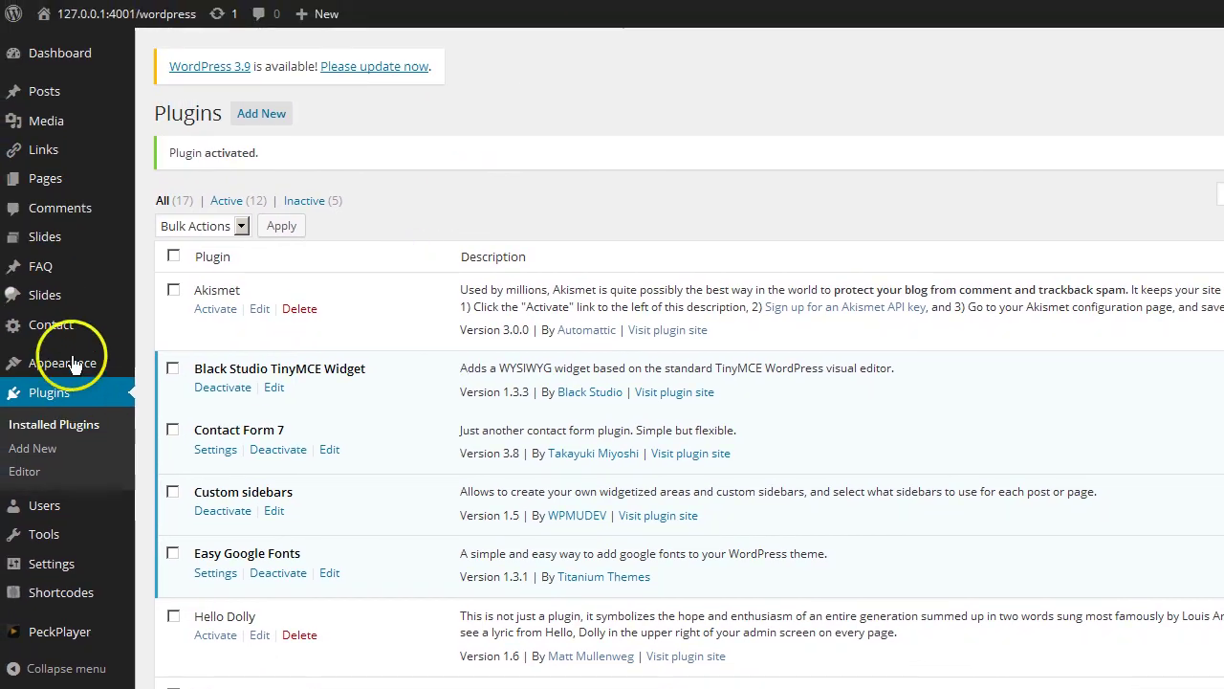
{"action": "mouse_move", "coordinate": [69, 368]}
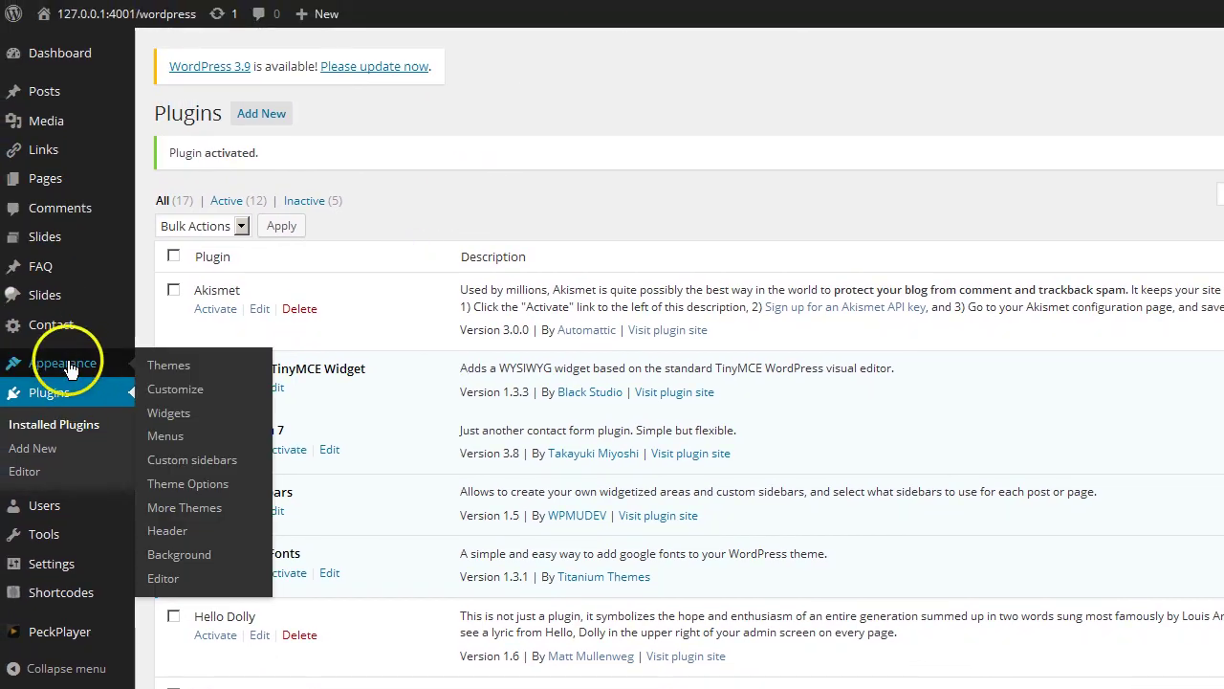
- Open the Customizer and expand Typography to reveal Paragraph and Heading 1–6 font controls
{"action": "left_click", "coordinate": [191, 395]}
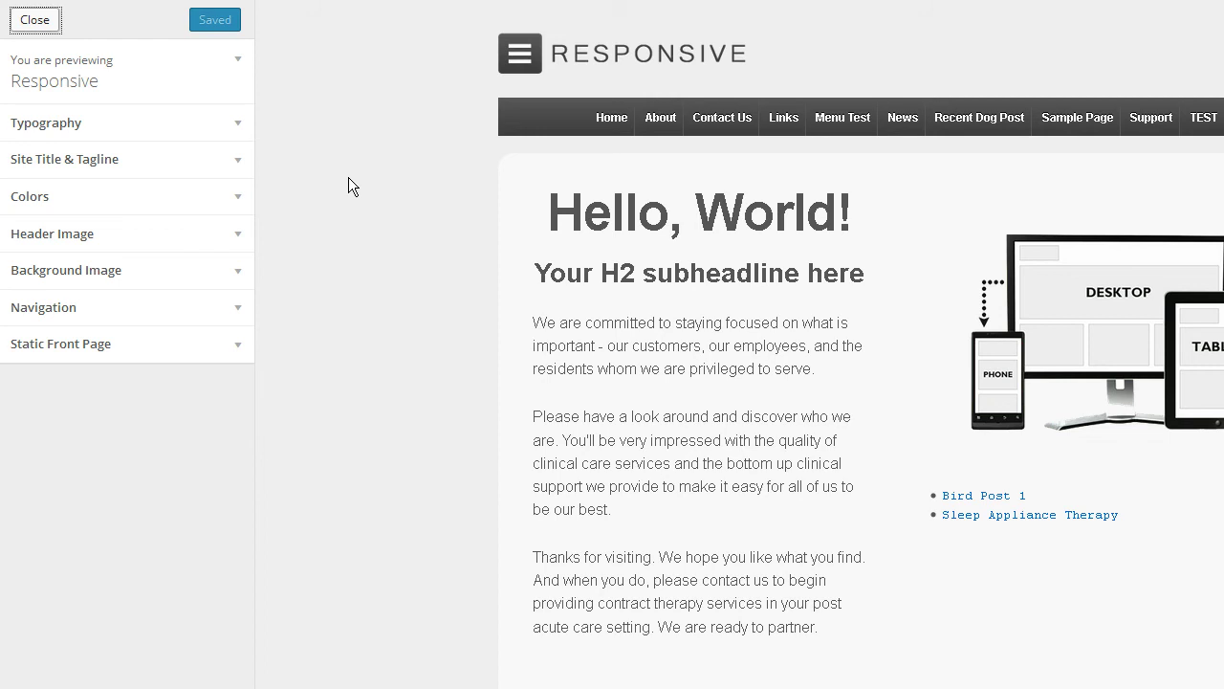
{"action": "left_click", "coordinate": [53, 125]}
{"action": "left_click", "coordinate": [153, 326]}
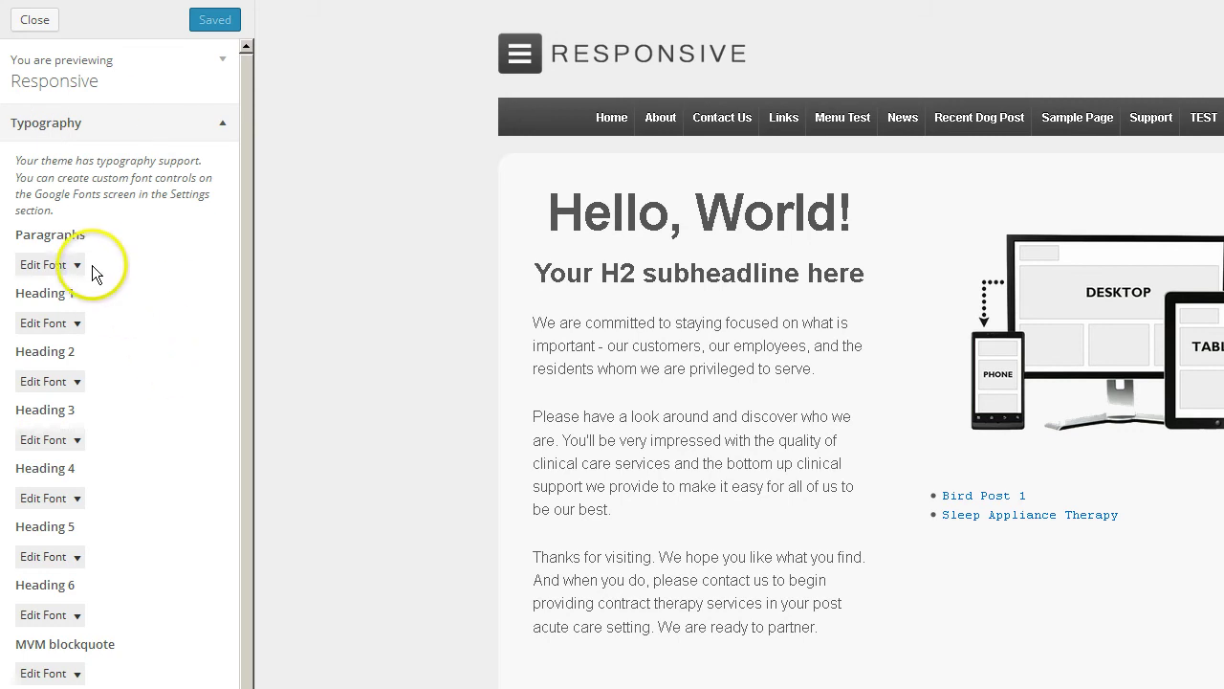
{"action": "scroll", "coordinate": [82, 163], "scroll_direction": "down", "scroll_amount": 2}
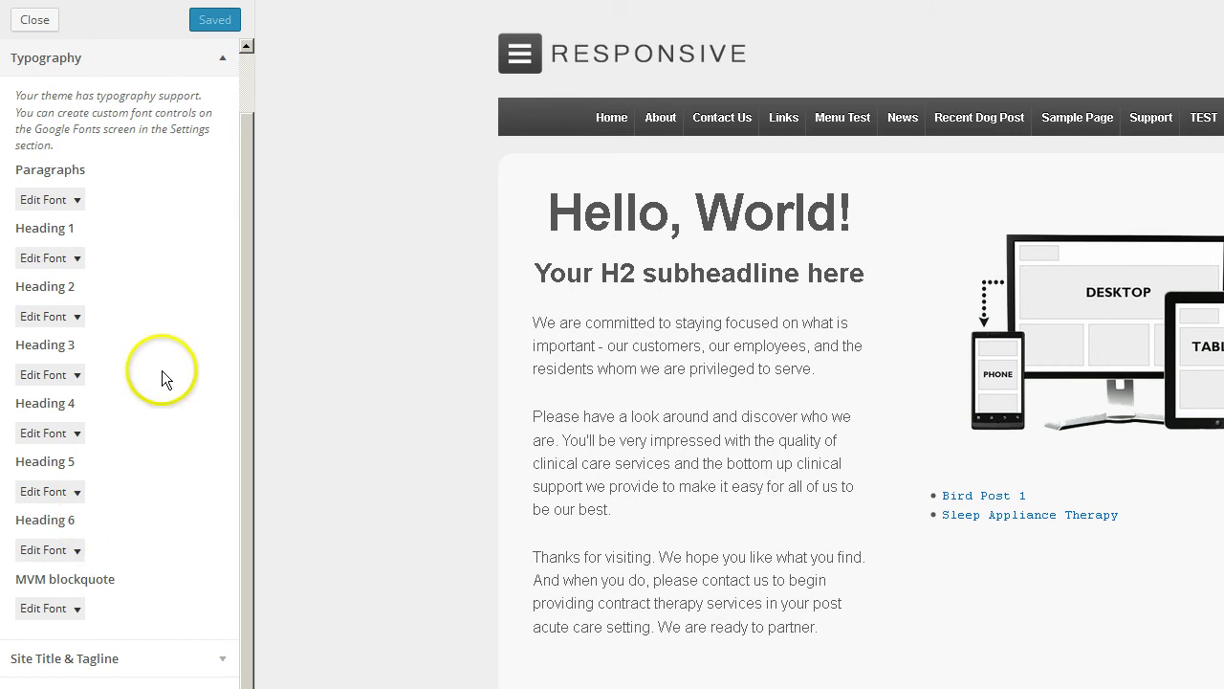
{"action": "scroll", "coordinate": [163, 374], "scroll_direction": "up", "scroll_amount": 1}
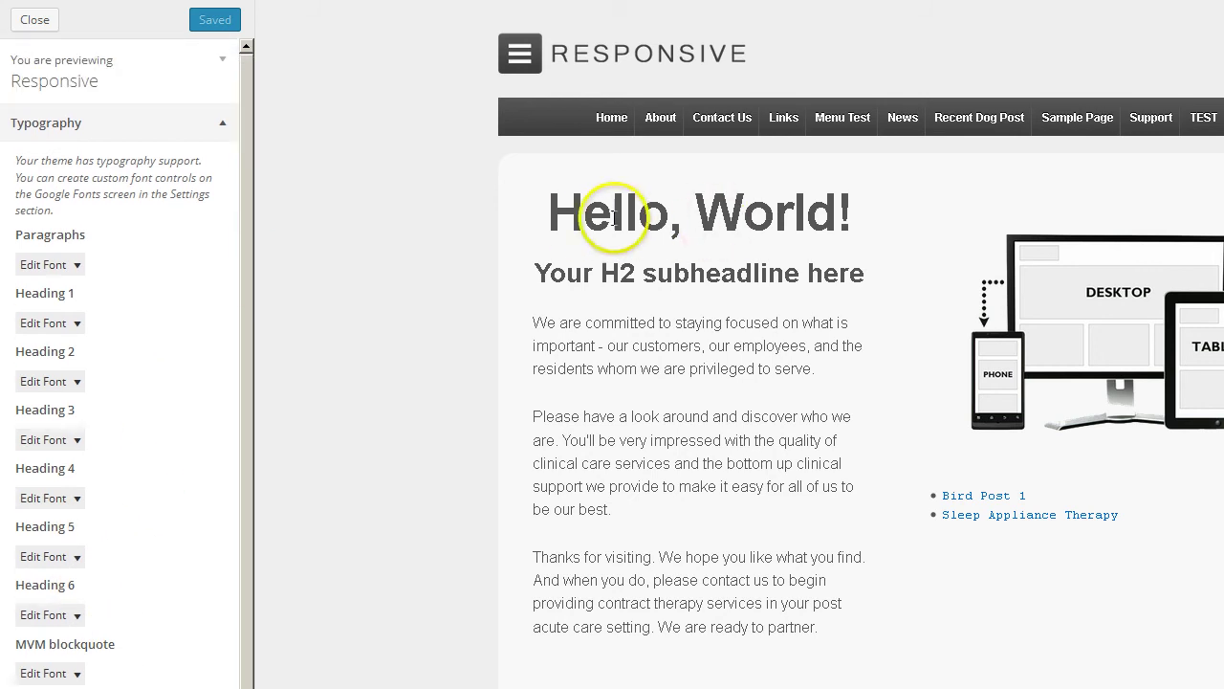
- Open Heading 1's font styles and first apply the Lovers Quarrel font family
{"action": "left_click", "coordinate": [76, 325]}
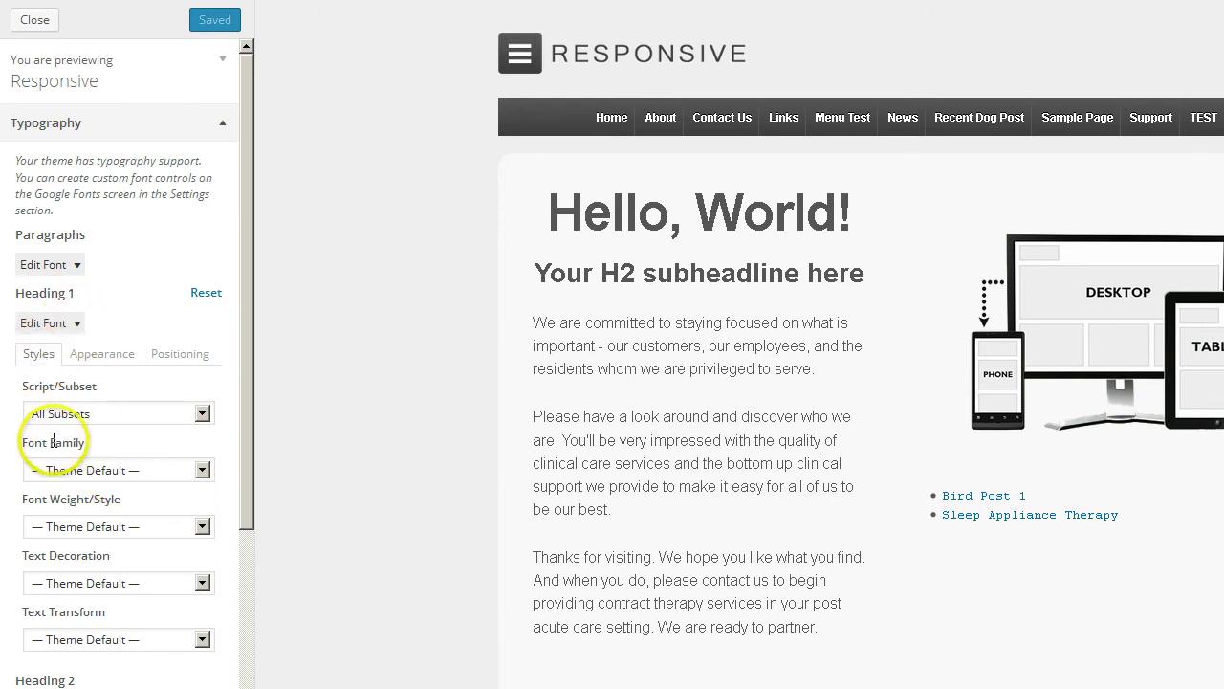
{"action": "left_click", "coordinate": [201, 471]}
{"action": "left_click", "coordinate": [204, 413]}
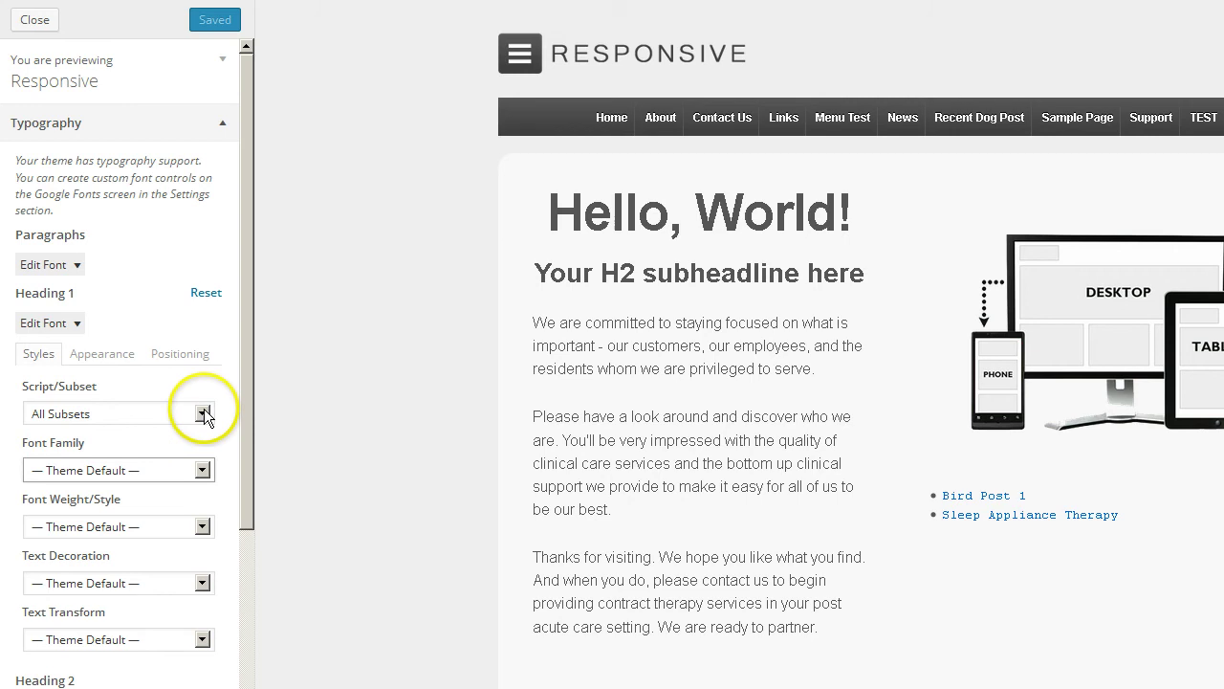
{"action": "scroll", "coordinate": [217, 411], "scroll_direction": "down", "scroll_amount": 4}
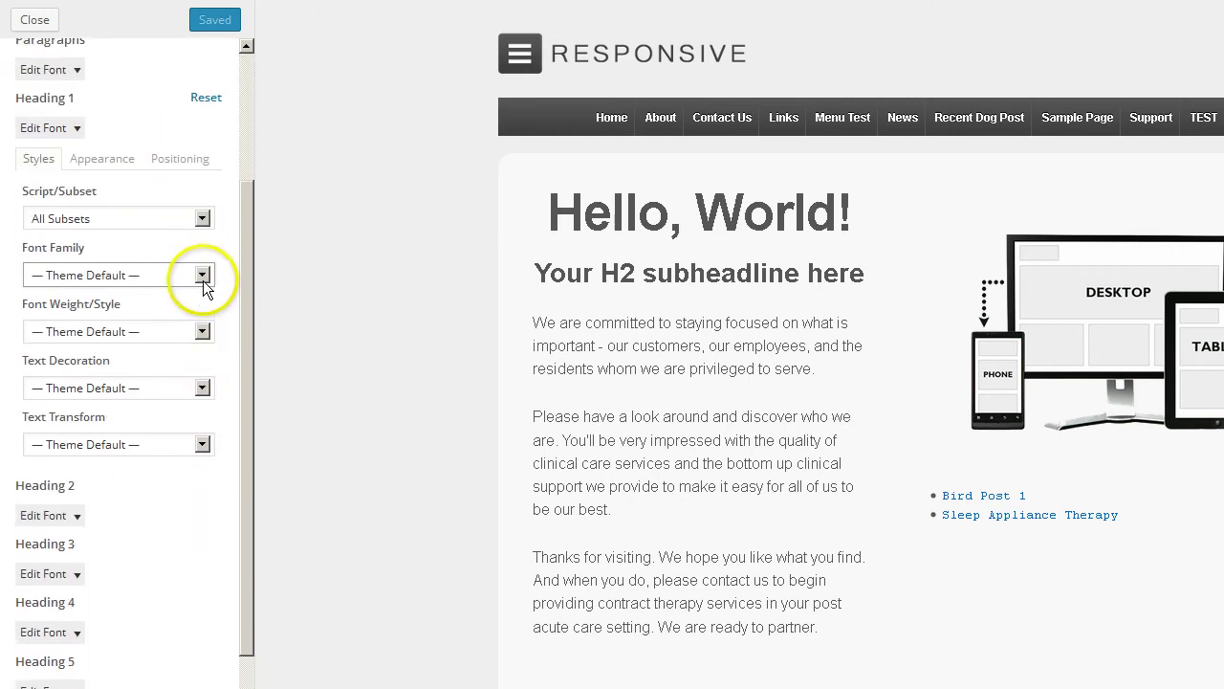
{"action": "left_click", "coordinate": [203, 274]}
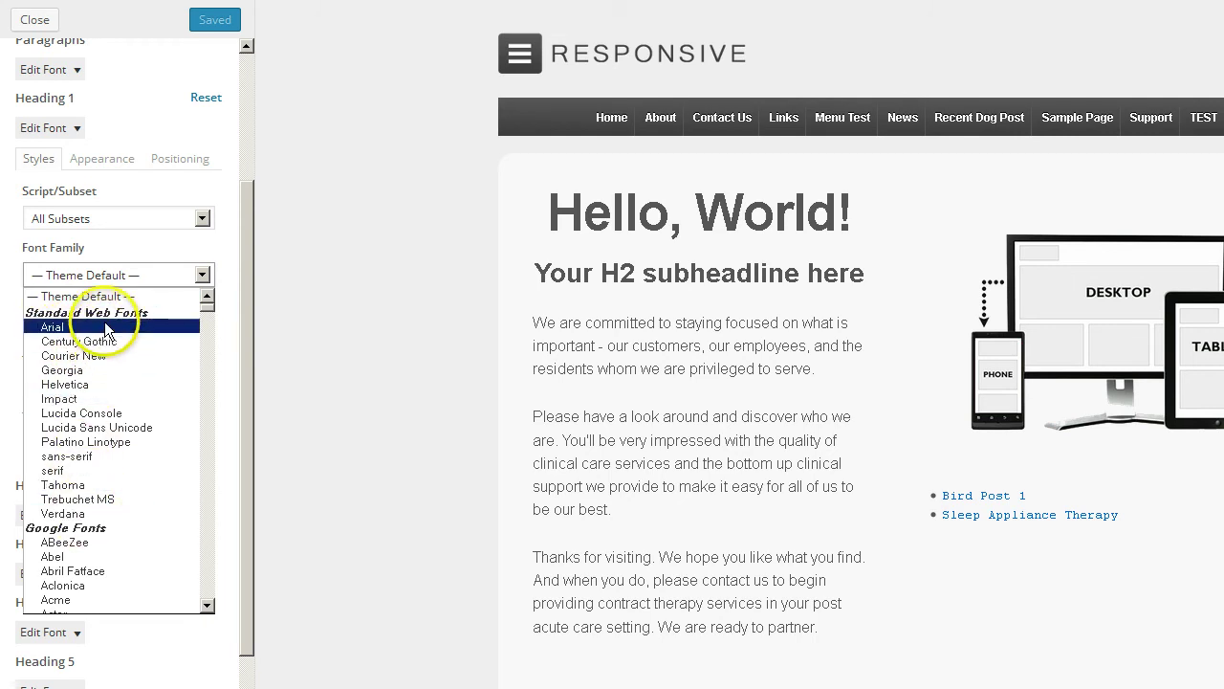
{"action": "scroll", "coordinate": [117, 507], "scroll_direction": "down", "scroll_amount": 5}
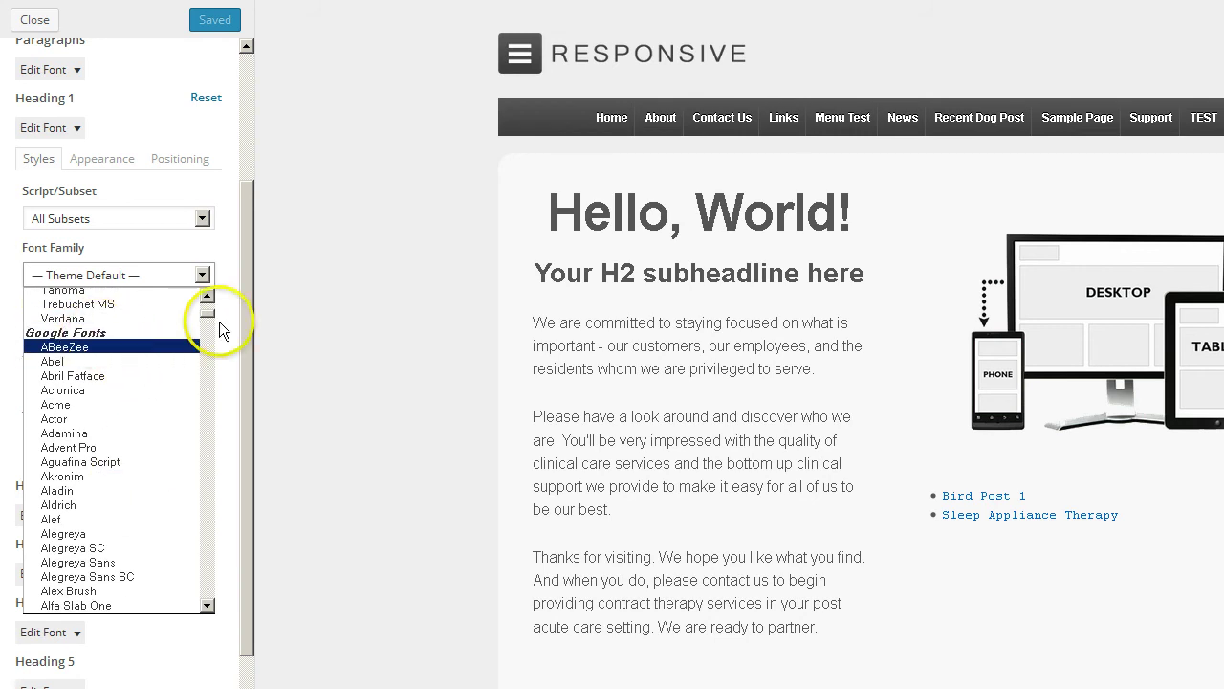
{"action": "mouse_move", "coordinate": [208, 316]}
{"action": "left_mouse_down"}
{"action": "mouse_move", "coordinate": [205, 596]}
{"action": "mouse_move", "coordinate": [217, 529]}
{"action": "mouse_move", "coordinate": [208, 304]}
{"action": "mouse_move", "coordinate": [208, 464]}
{"action": "left_mouse_up"}
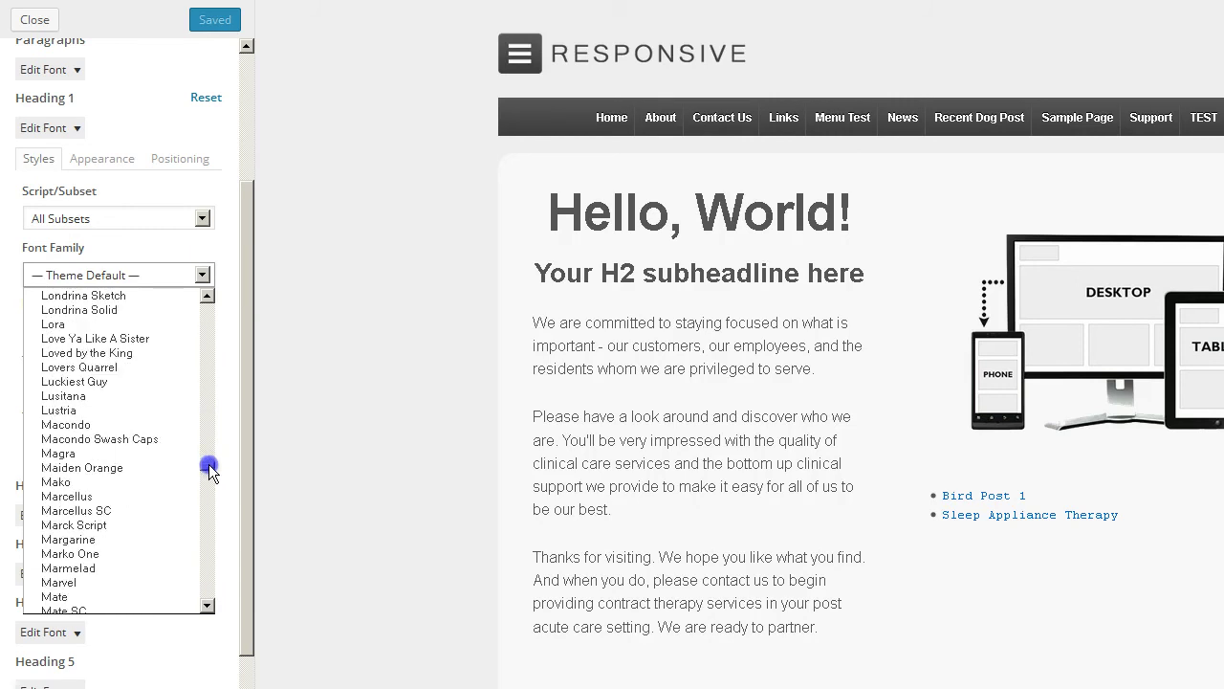
{"action": "left_click", "coordinate": [119, 367]}
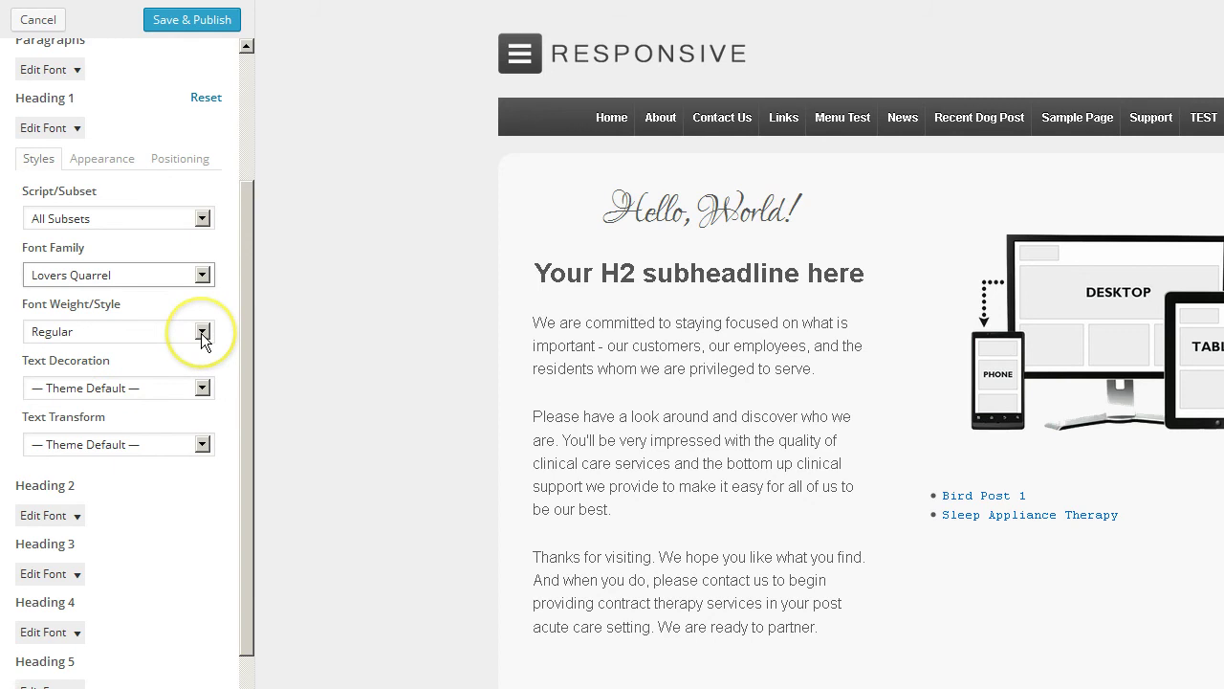
- Change the Heading 1 font family to Miltonian Tattoo
{"action": "left_click", "coordinate": [202, 274]}
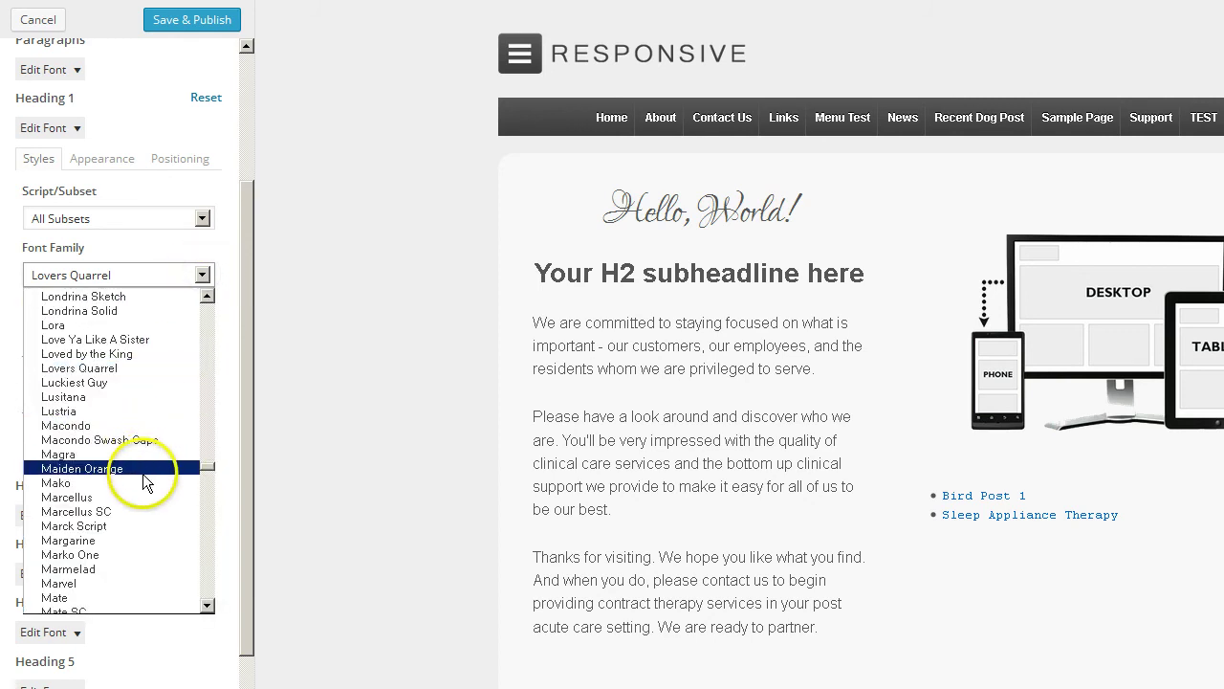
{"action": "scroll", "coordinate": [142, 481], "scroll_direction": "down", "scroll_amount": 6}
{"action": "scroll", "coordinate": [142, 473], "scroll_direction": "down", "scroll_amount": 3}
{"action": "scroll", "coordinate": [142, 474], "scroll_direction": "down", "scroll_amount": 3}
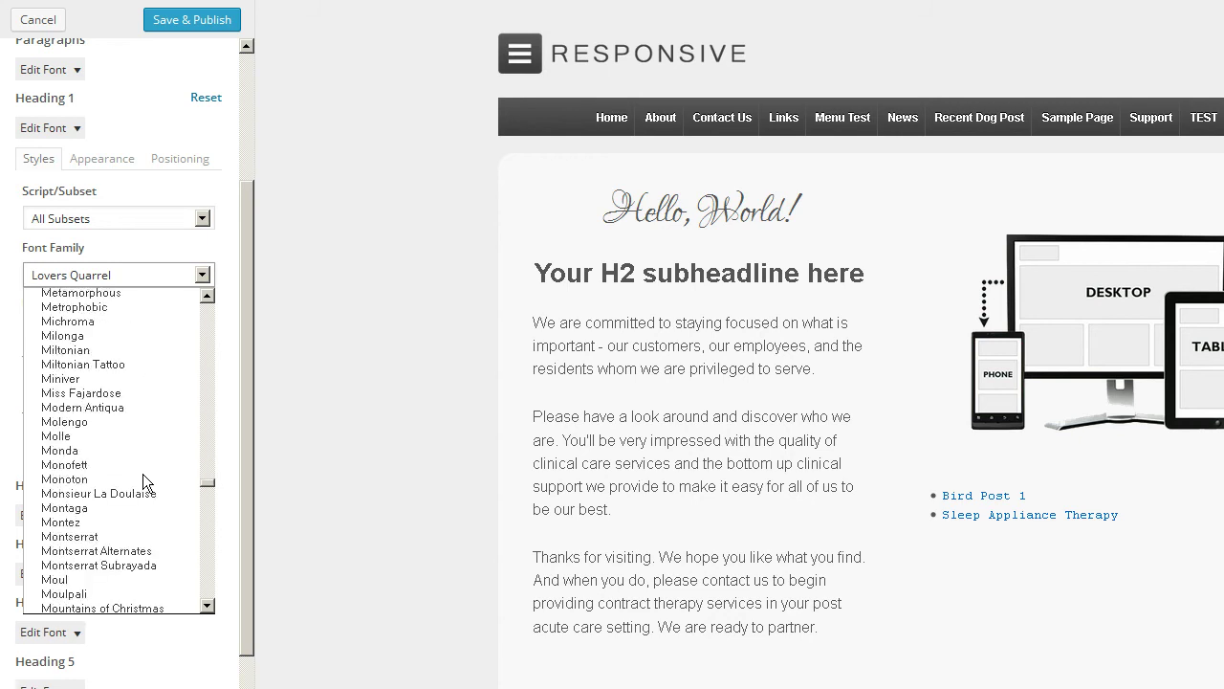
{"action": "left_click", "coordinate": [133, 363]}
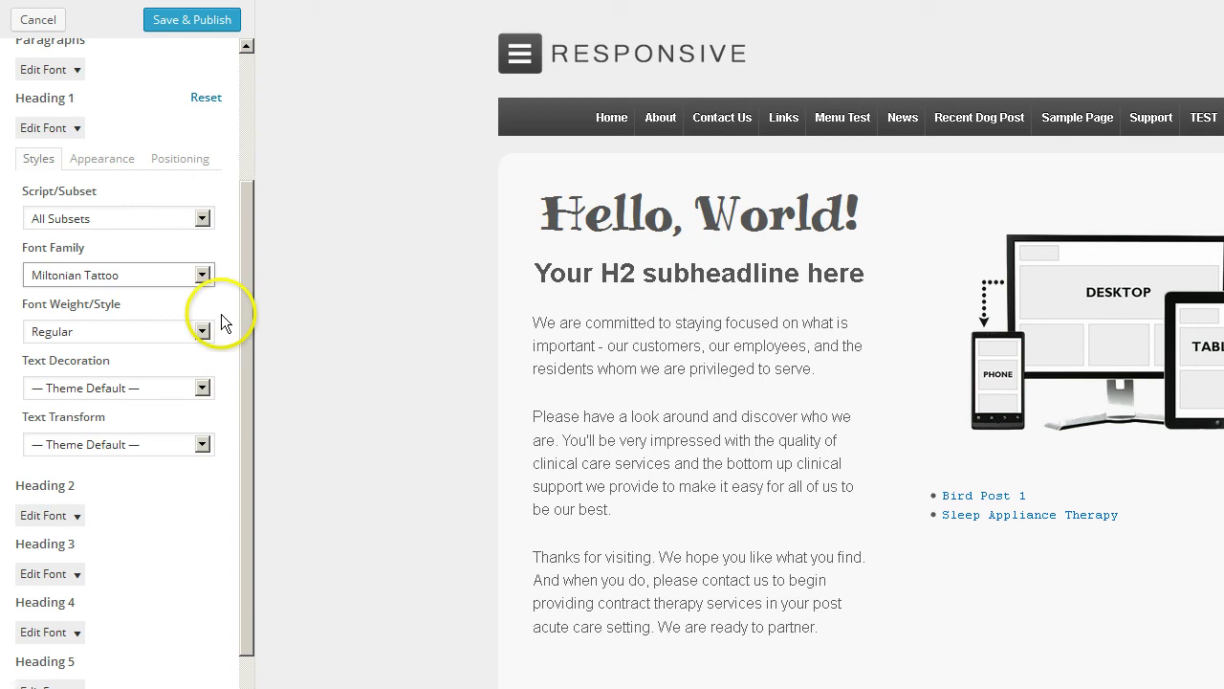
- Make Heading 1 orange (#dd9933), publish the changes and return to Themes
{"action": "left_click", "coordinate": [104, 161]}
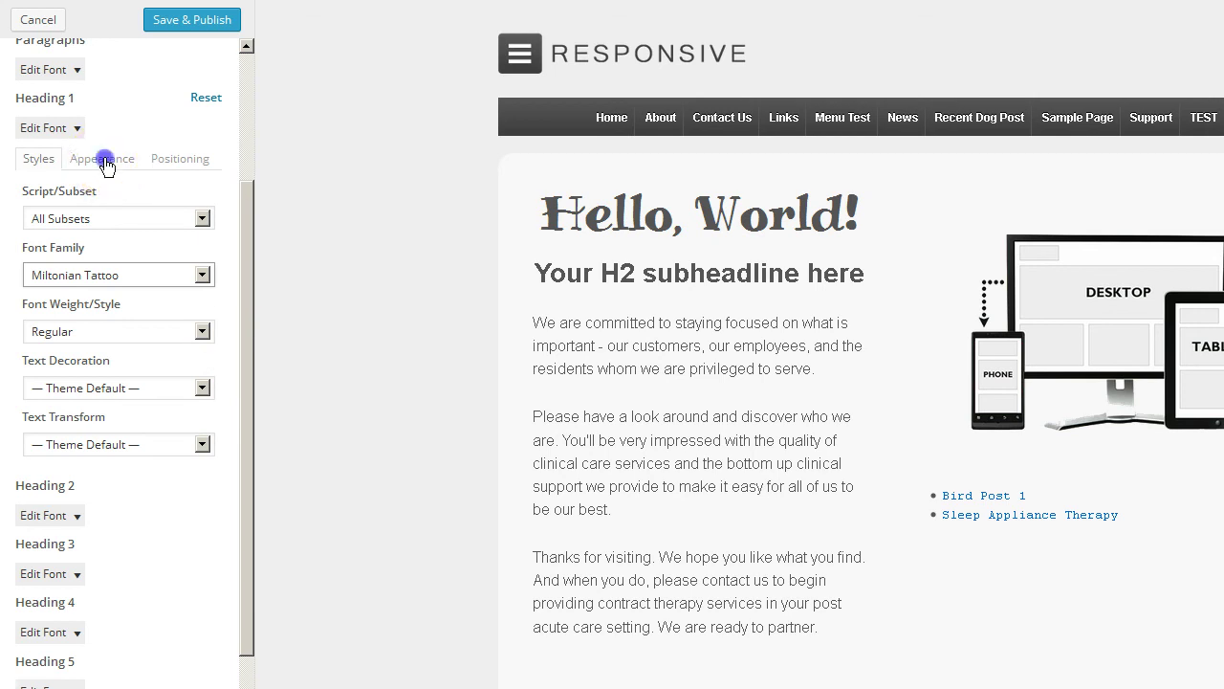
{"action": "left_click", "coordinate": [35, 218]}
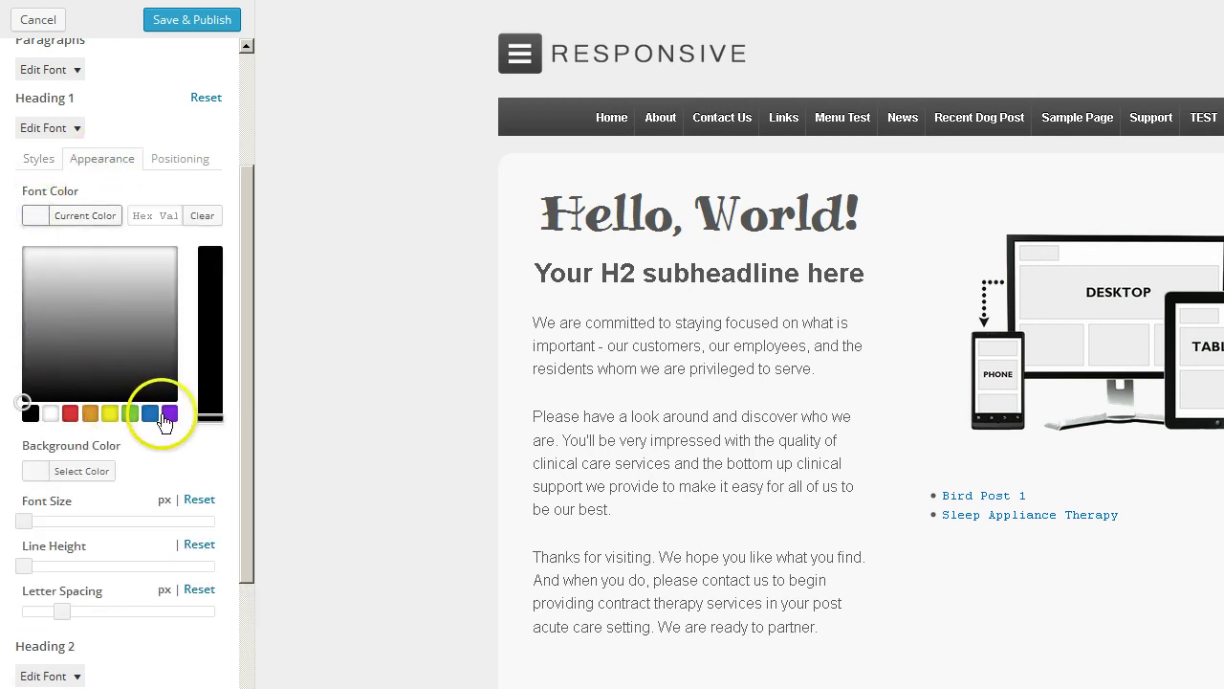
{"action": "left_click", "coordinate": [89, 413]}
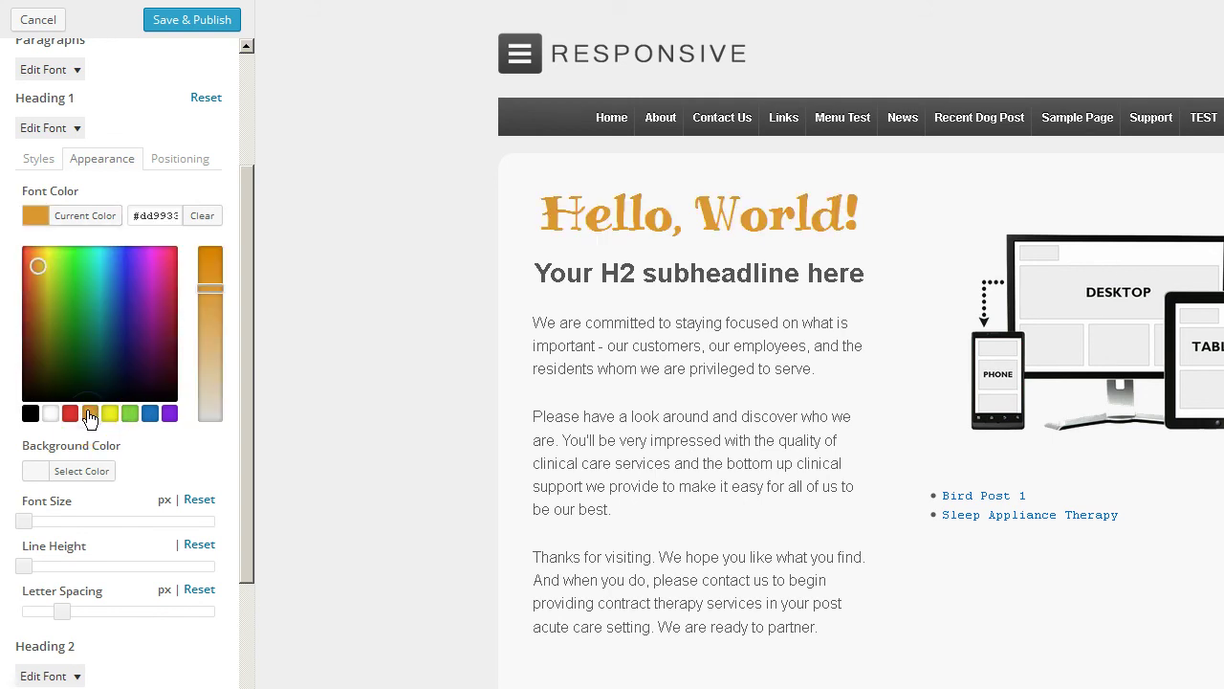
{"action": "left_click", "coordinate": [172, 182]}
{"action": "left_click", "coordinate": [183, 21]}
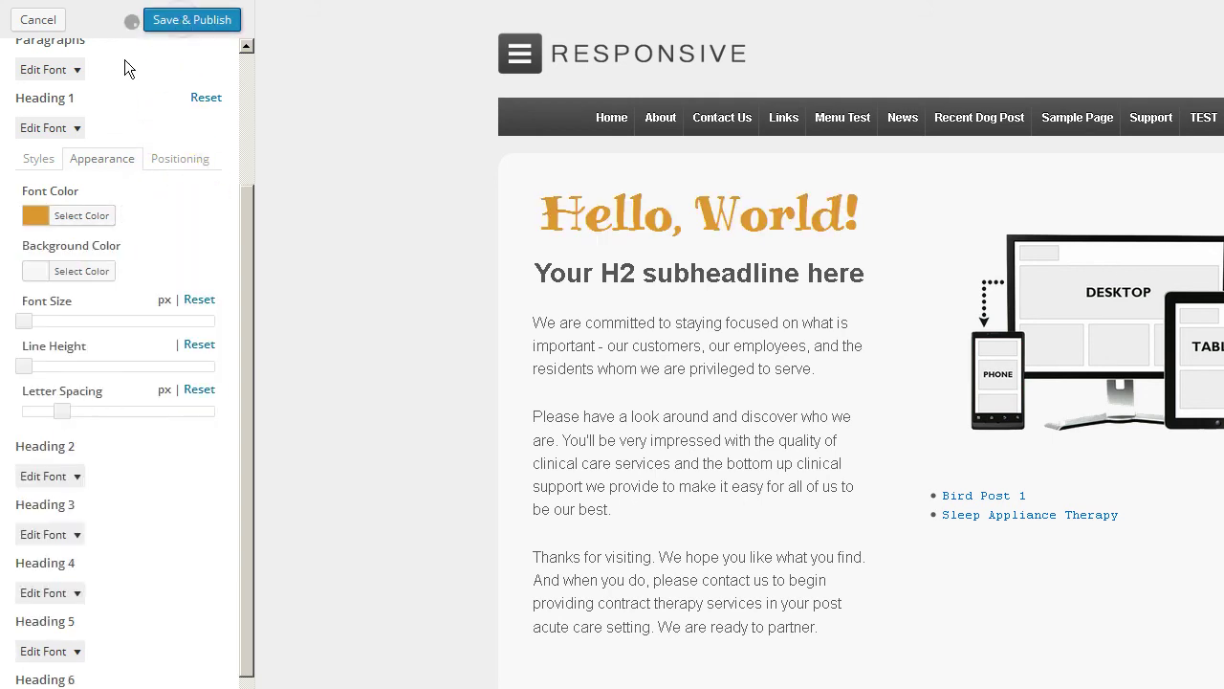
{"action": "left_click", "coordinate": [38, 20]}
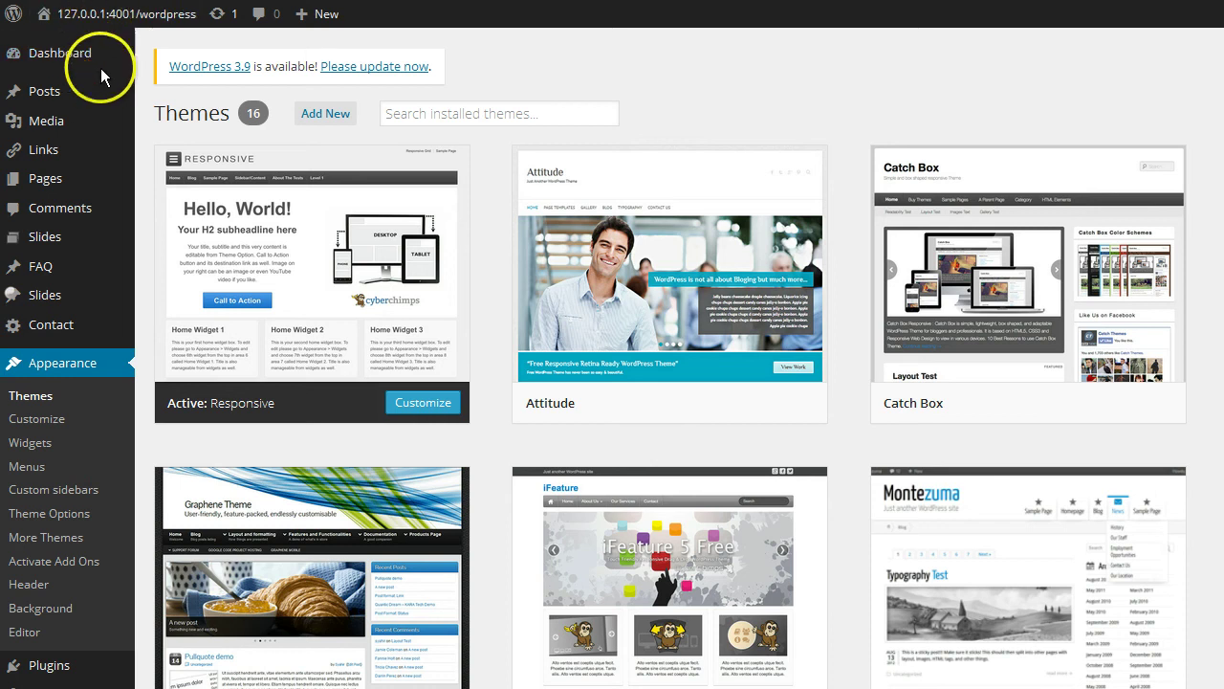
{"action": "mouse_move", "coordinate": [108, 21]}
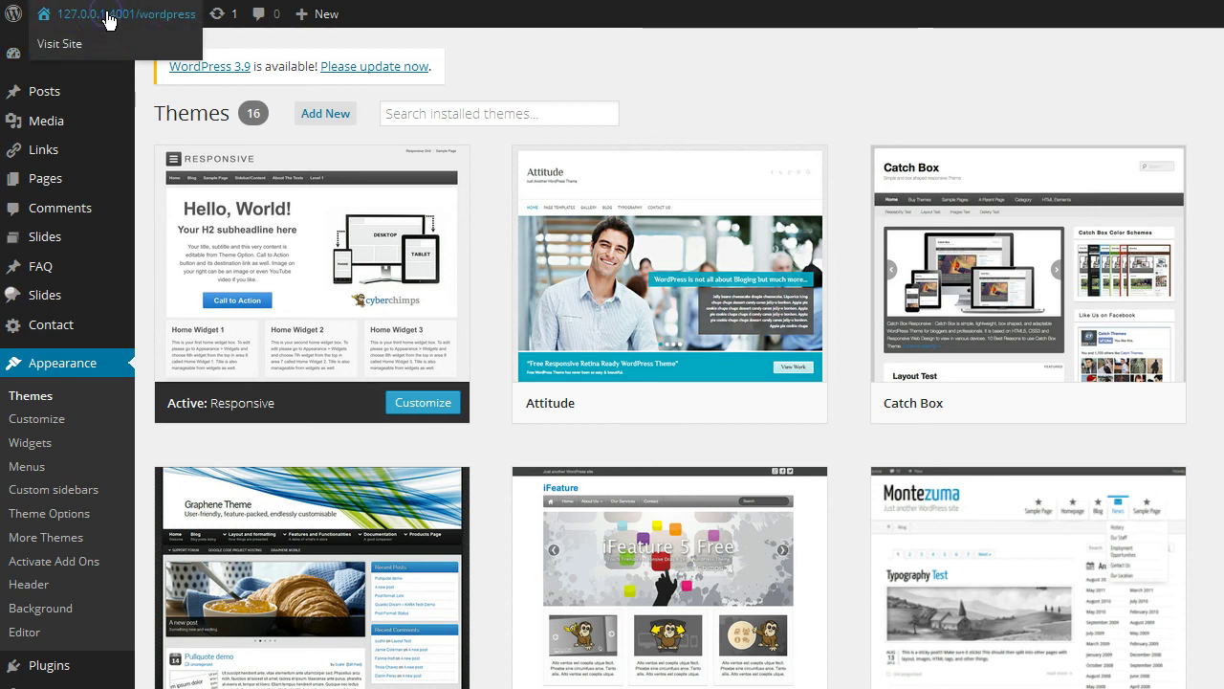
{"action": "left_click", "coordinate": [59, 43]}
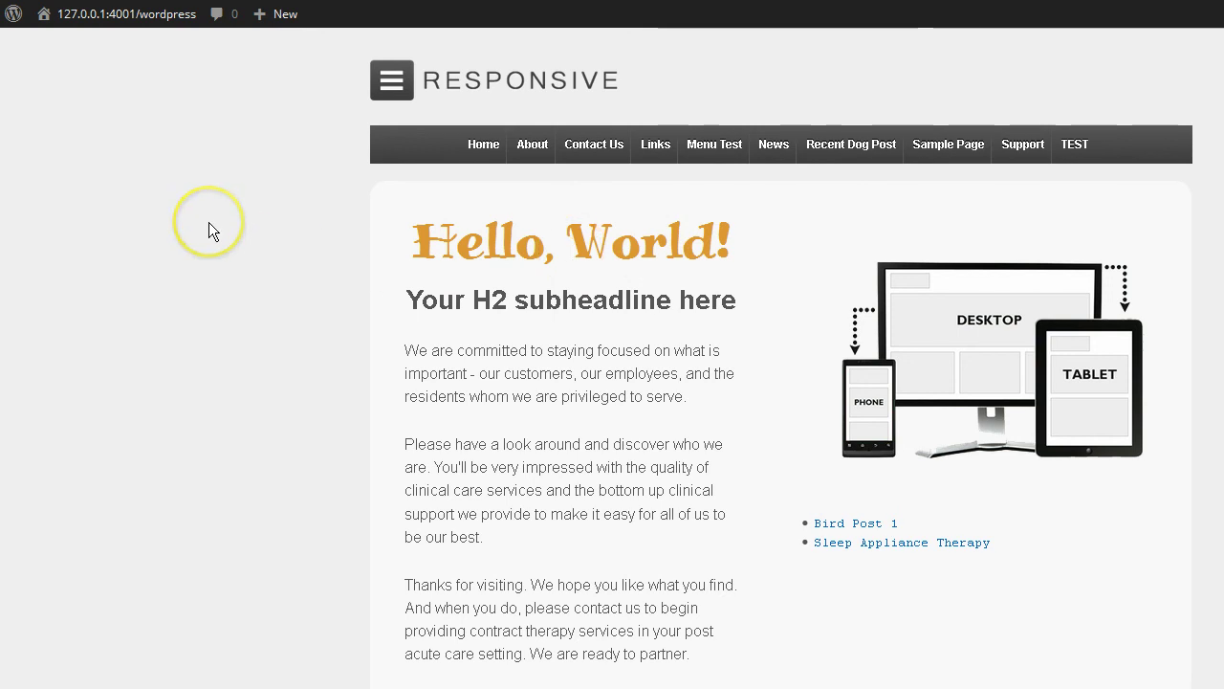
{"action": "mouse_move", "coordinate": [127, 14]}
{"action": "left_click", "coordinate": [86, 65]}
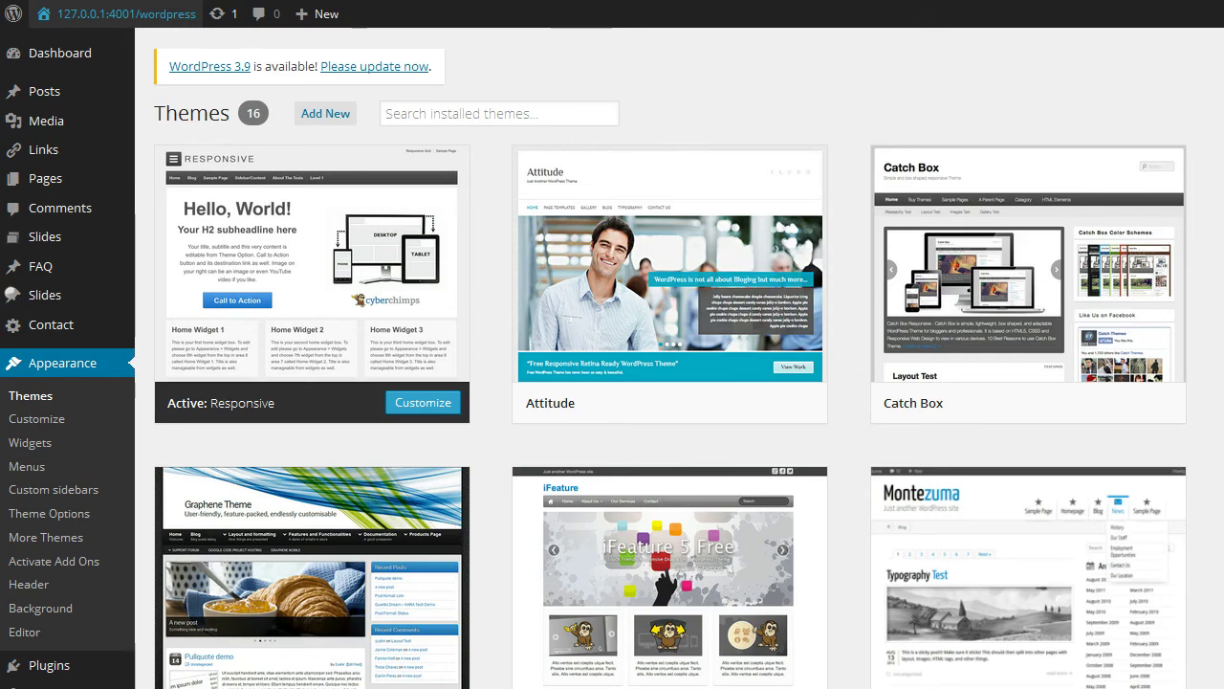
- Reopen the Customizer's Typography section and bring up Heading 2's font settings
{"action": "left_click", "coordinate": [48, 421]}
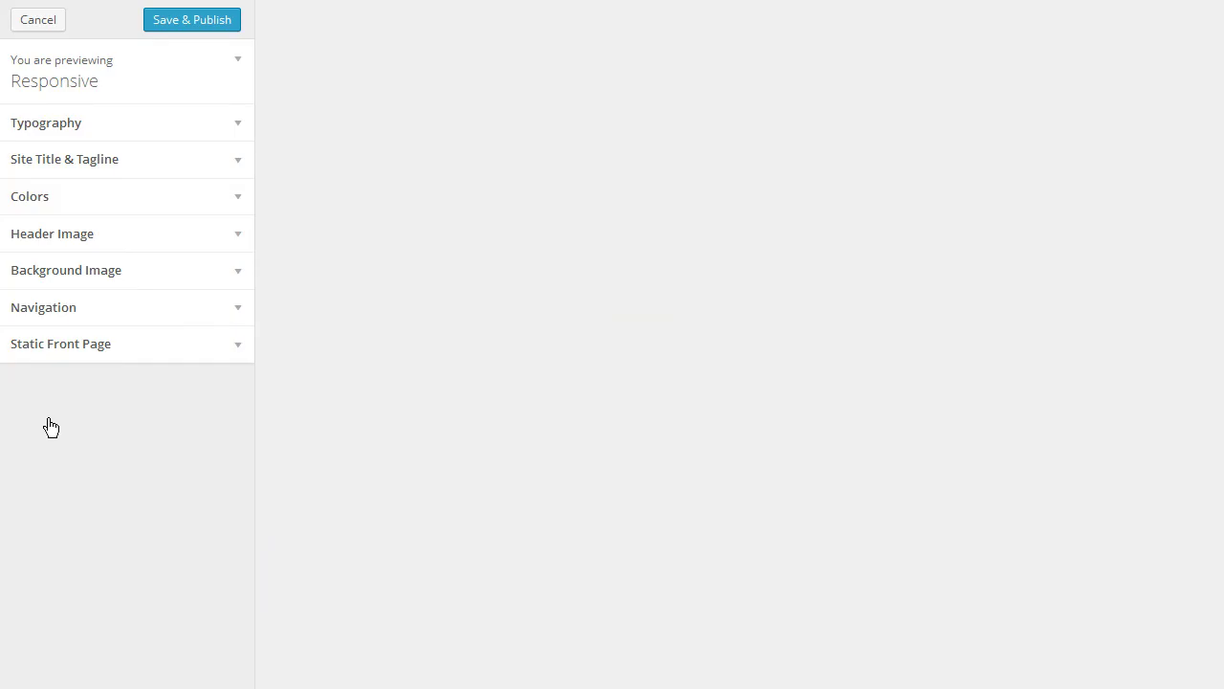
{"action": "left_click", "coordinate": [110, 122]}
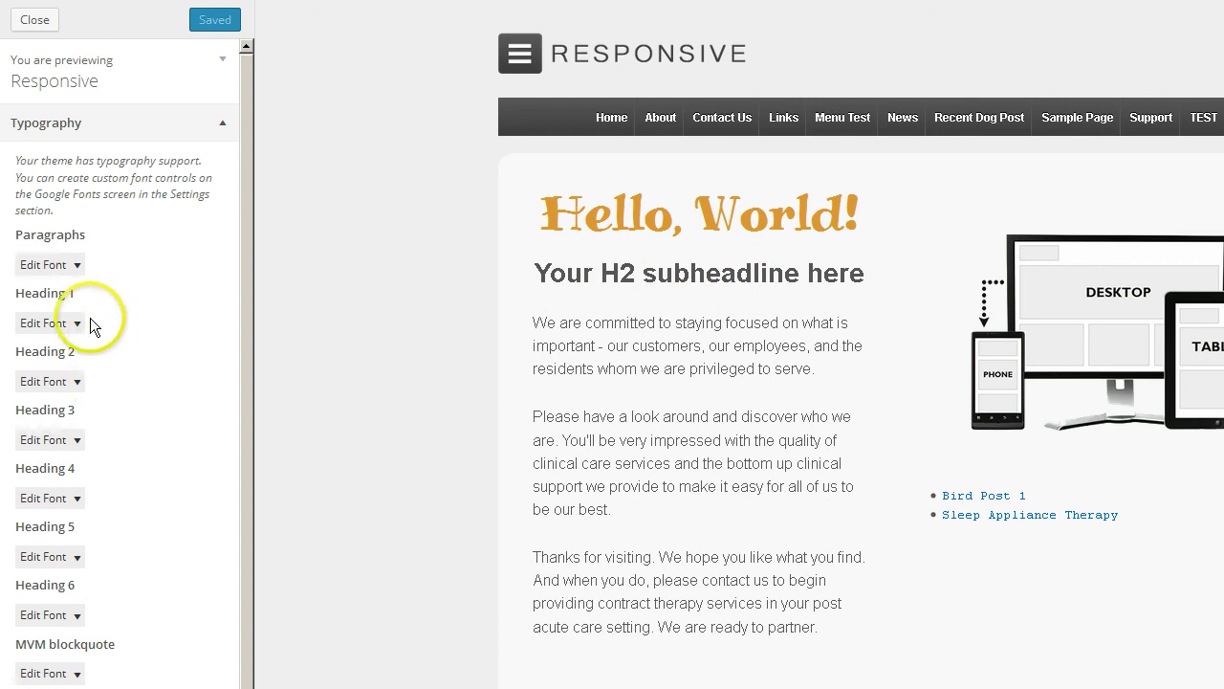
{"action": "left_click", "coordinate": [76, 384]}
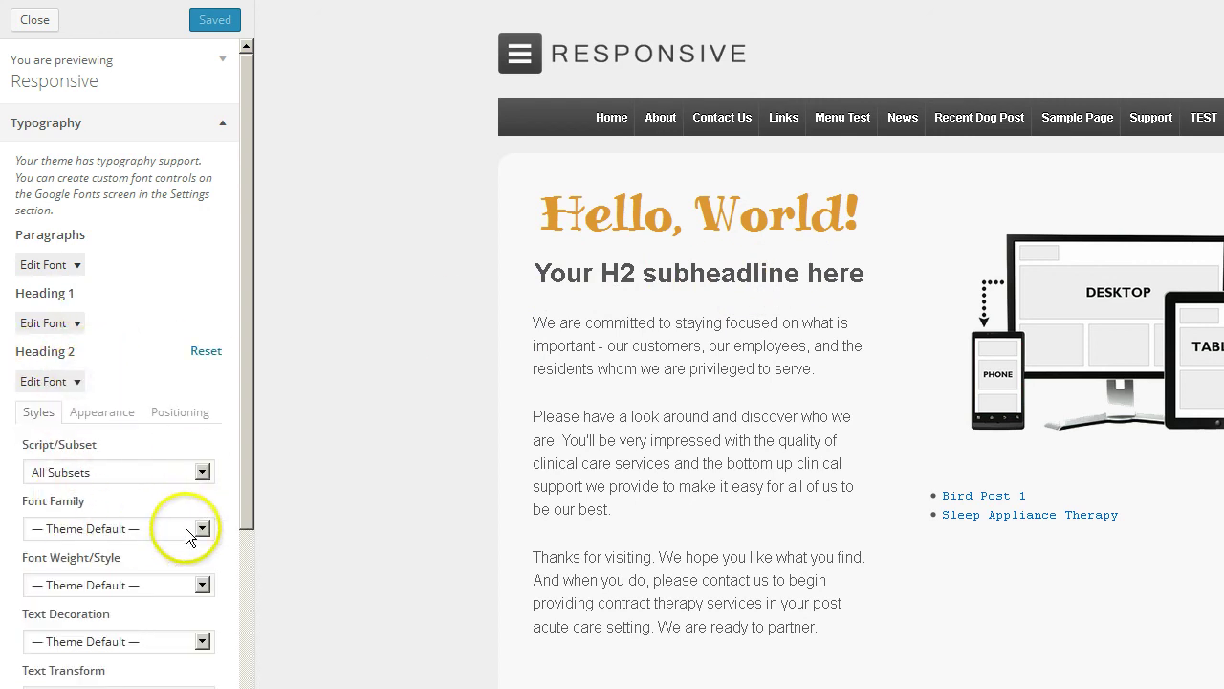
{"action": "scroll", "coordinate": [188, 536], "scroll_direction": "down", "scroll_amount": 3}
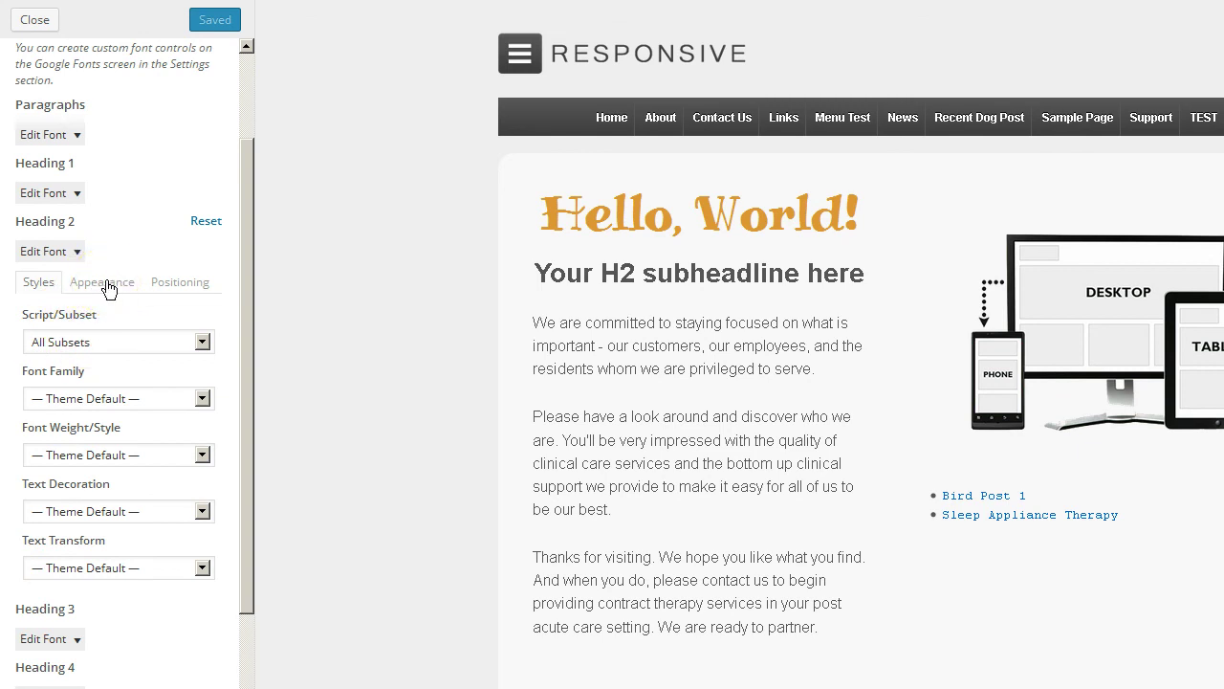
{"action": "left_click", "coordinate": [169, 281]}
- Set the Heading 2 font family to Racing Sans One
{"action": "left_click", "coordinate": [47, 284]}
{"action": "left_click", "coordinate": [201, 398]}
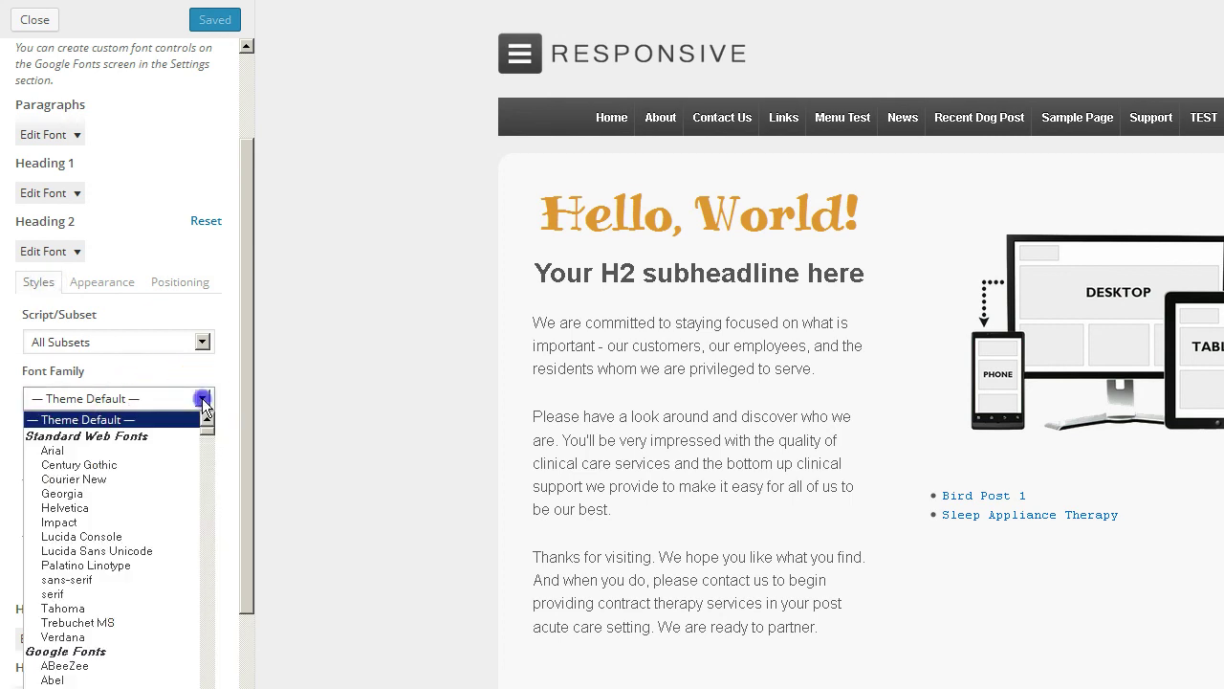
{"action": "scroll", "coordinate": [140, 596], "scroll_direction": "down", "scroll_amount": 20}
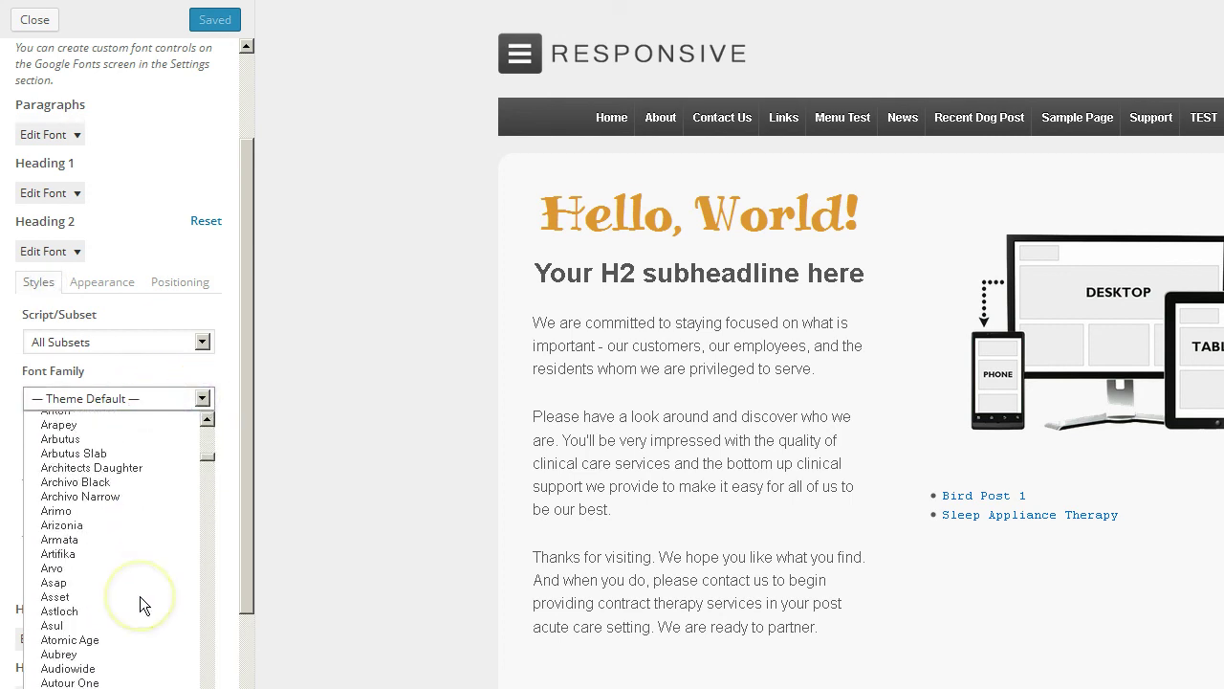
{"action": "scroll", "coordinate": [140, 596], "scroll_direction": "down", "scroll_amount": 20}
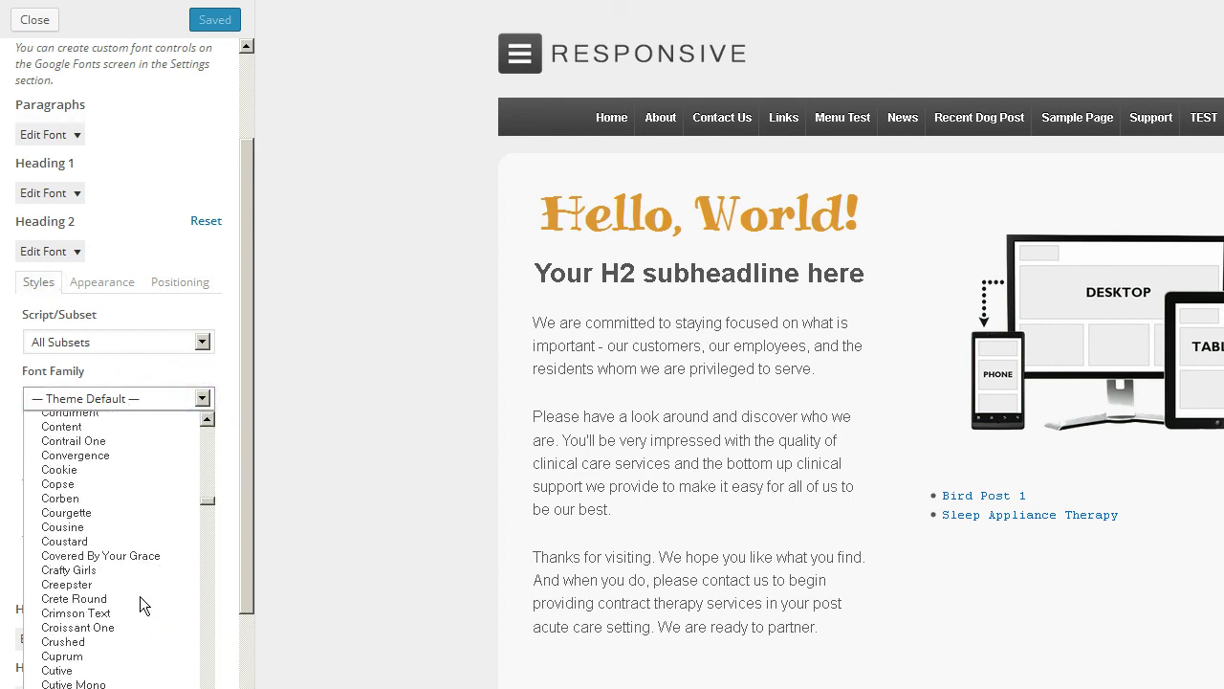
{"action": "scroll", "coordinate": [140, 596], "scroll_direction": "down", "scroll_amount": 20}
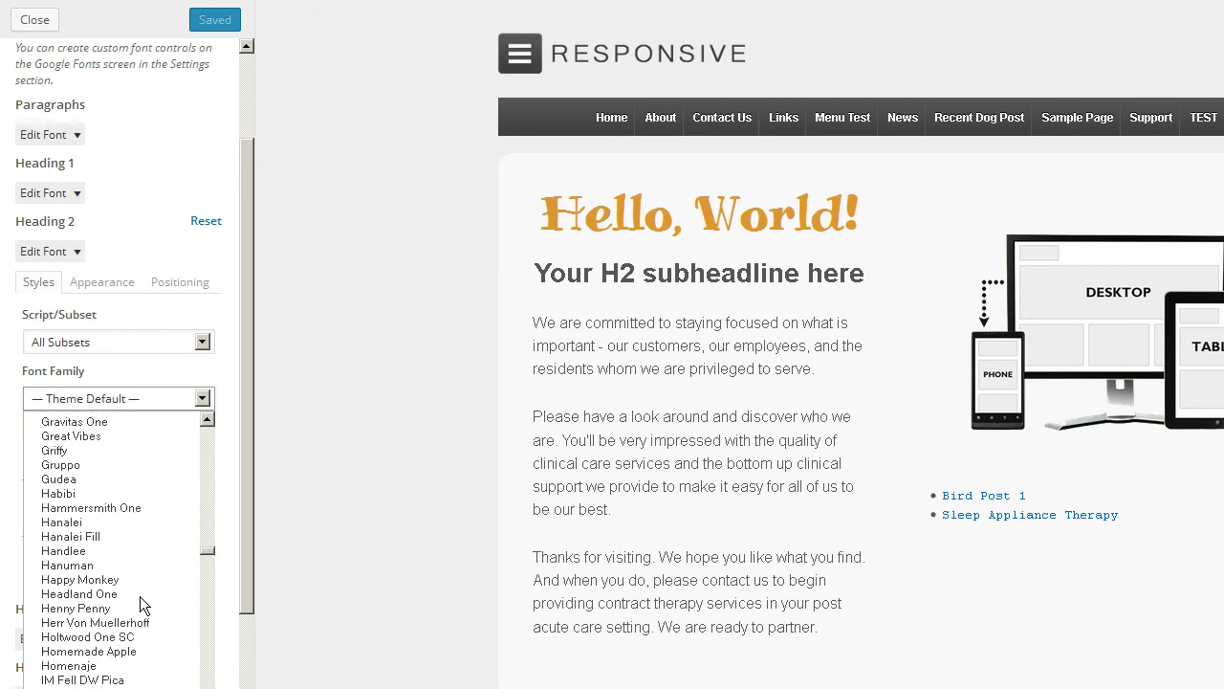
{"action": "scroll", "coordinate": [140, 600], "scroll_direction": "down", "scroll_amount": 20}
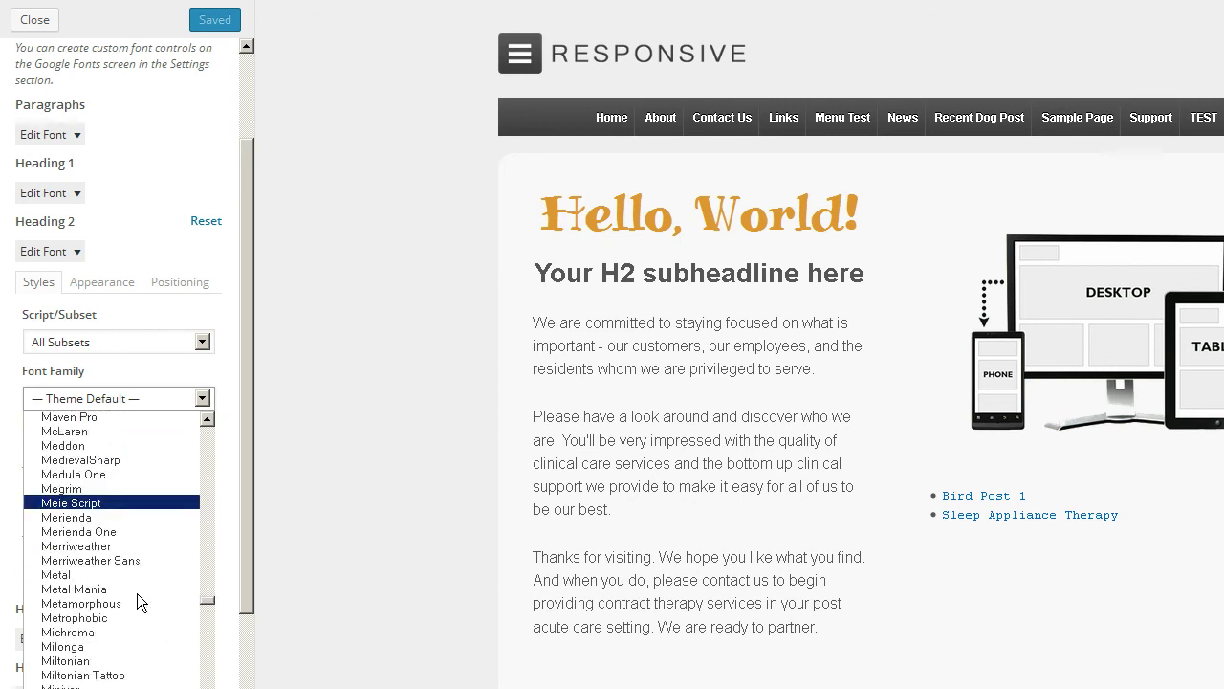
{"action": "scroll", "coordinate": [135, 592], "scroll_direction": "down", "scroll_amount": 16}
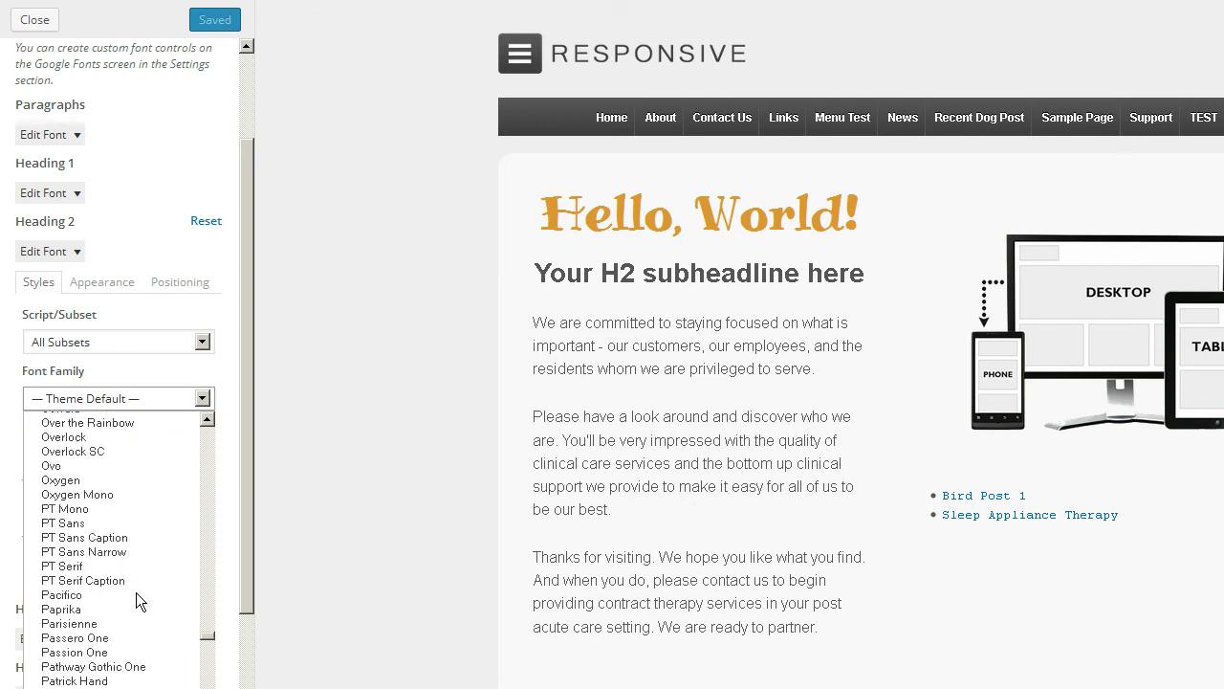
{"action": "scroll", "coordinate": [136, 592], "scroll_direction": "down", "scroll_amount": 9}
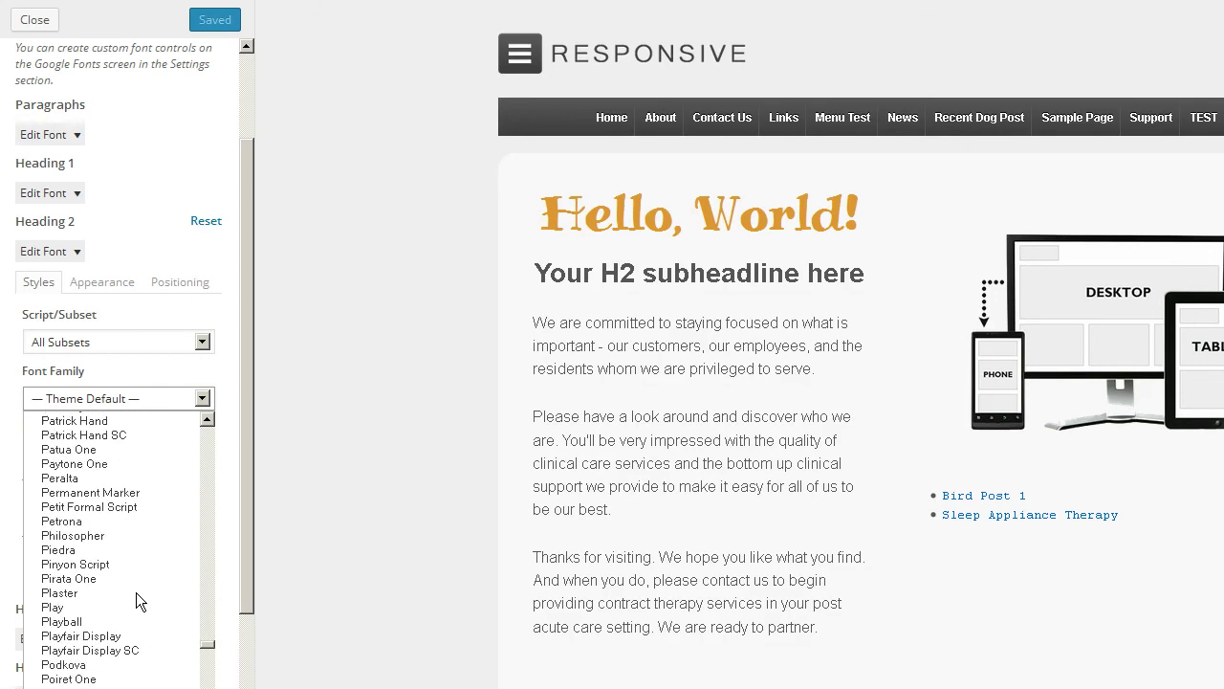
{"action": "scroll", "coordinate": [135, 592], "scroll_direction": "down", "scroll_amount": 1}
{"action": "scroll", "coordinate": [135, 592], "scroll_direction": "down", "scroll_amount": 5}
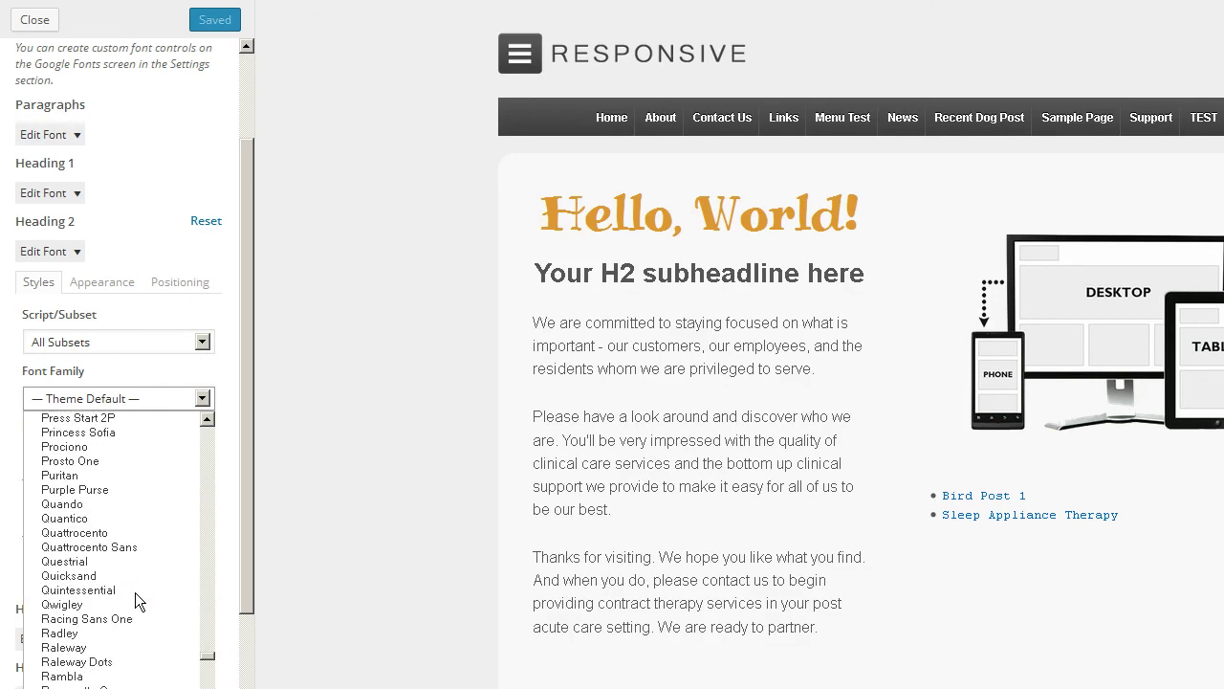
{"action": "scroll", "coordinate": [135, 592], "scroll_direction": "down", "scroll_amount": 3}
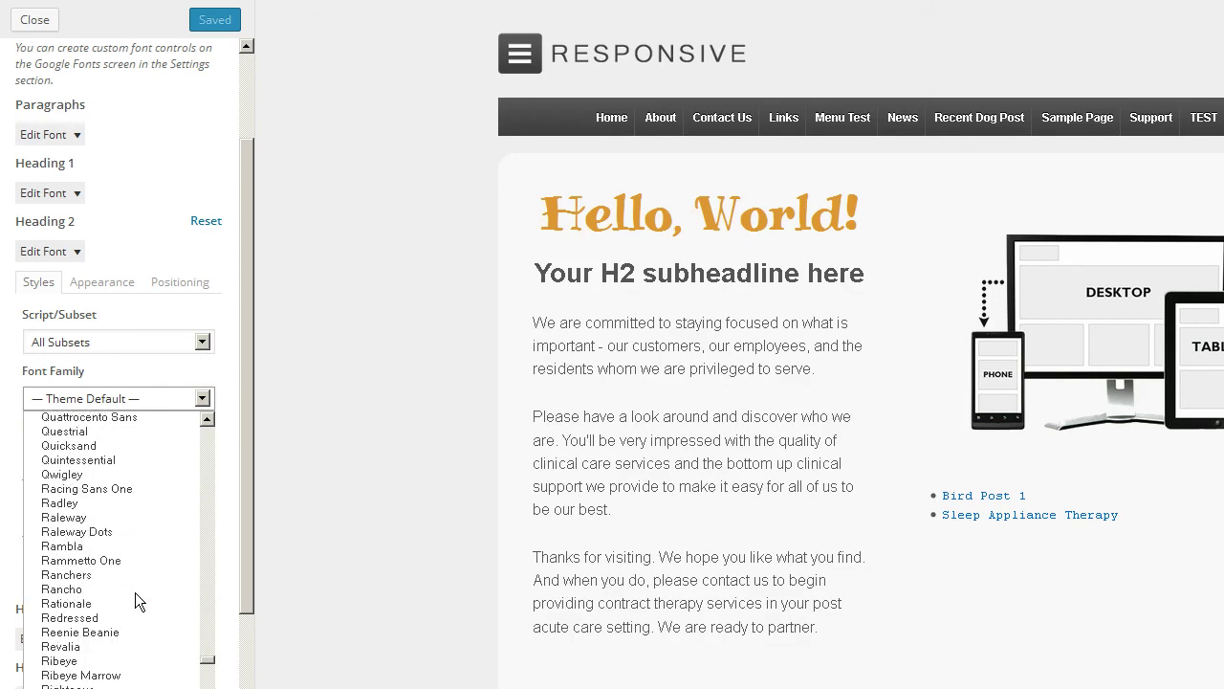
{"action": "left_click", "coordinate": [121, 485]}
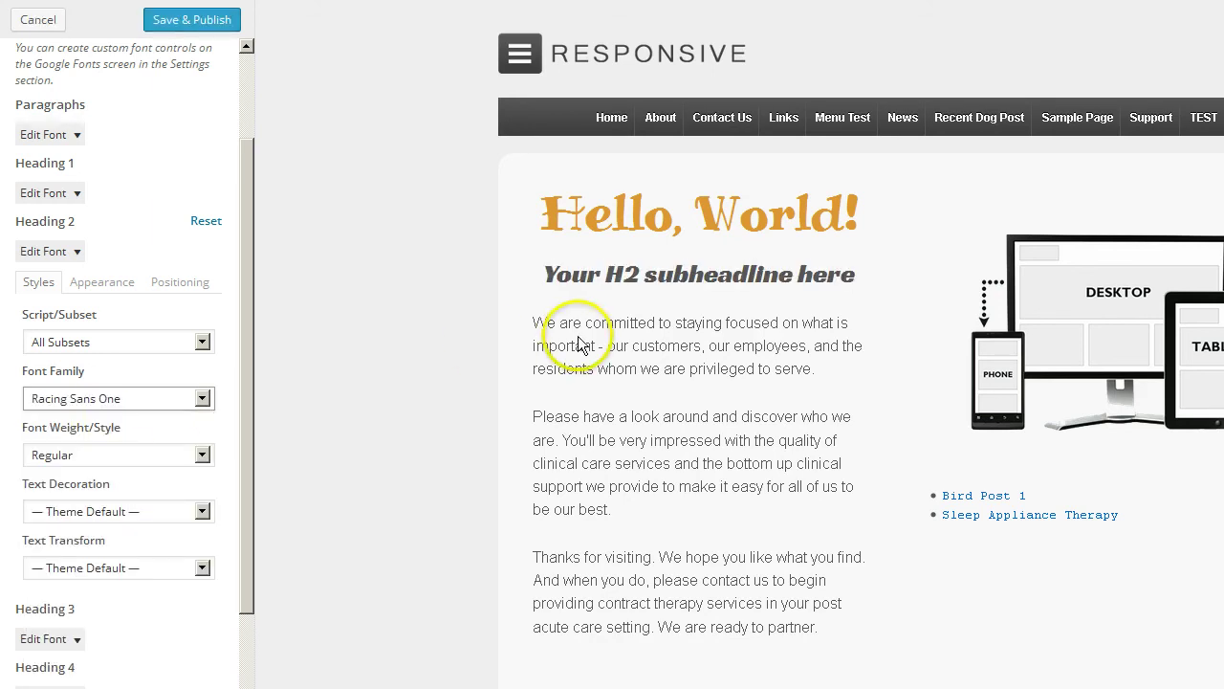
- Make Heading 2 green (#81d742) at 36px font size and publish
{"action": "left_click", "coordinate": [82, 283]}
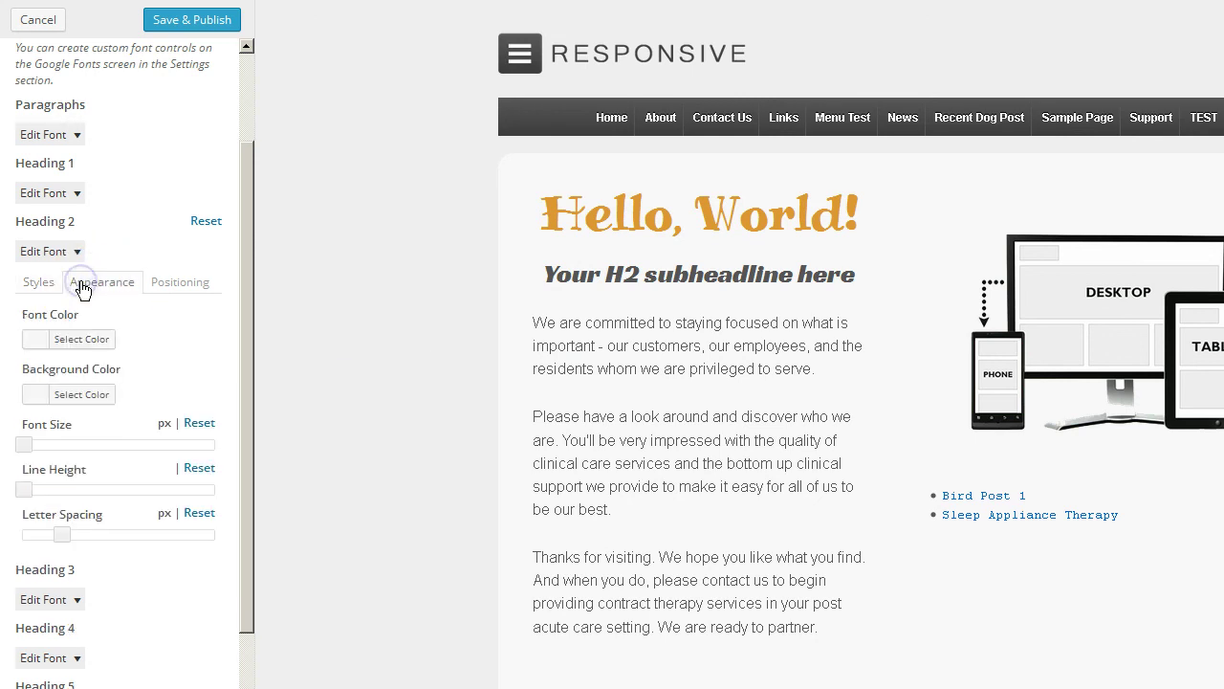
{"action": "left_click", "coordinate": [35, 340]}
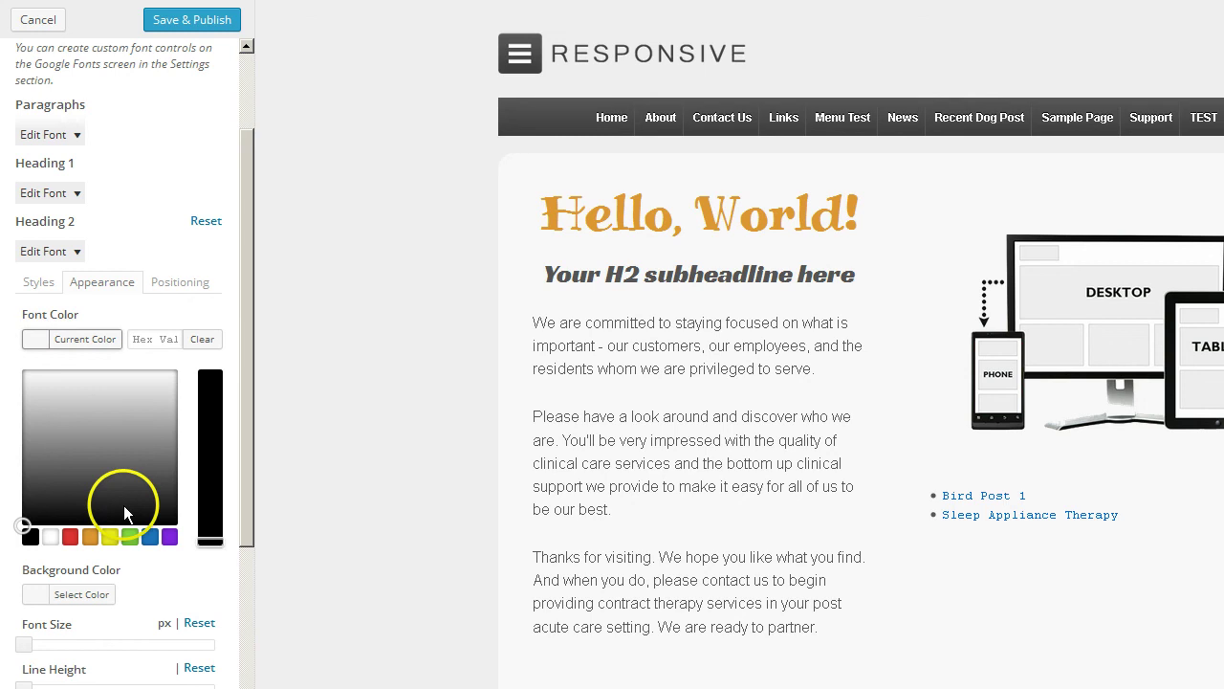
{"action": "left_click", "coordinate": [130, 536]}
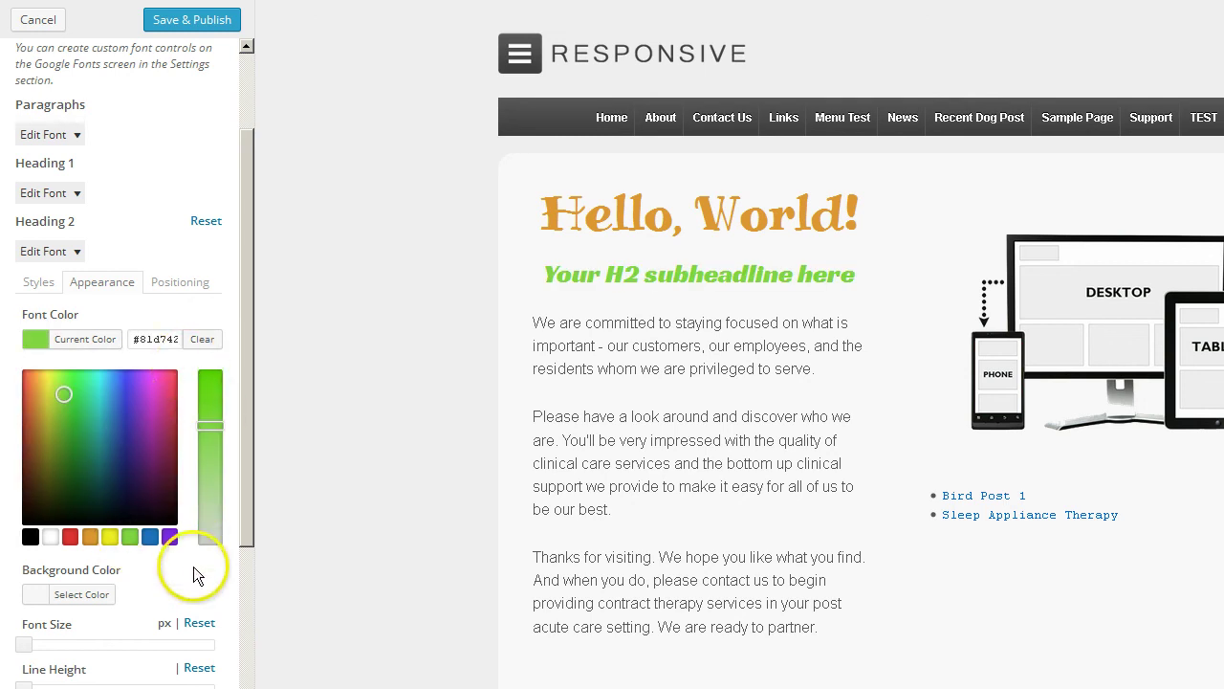
{"action": "scroll", "coordinate": [186, 560], "scroll_direction": "down", "scroll_amount": 3}
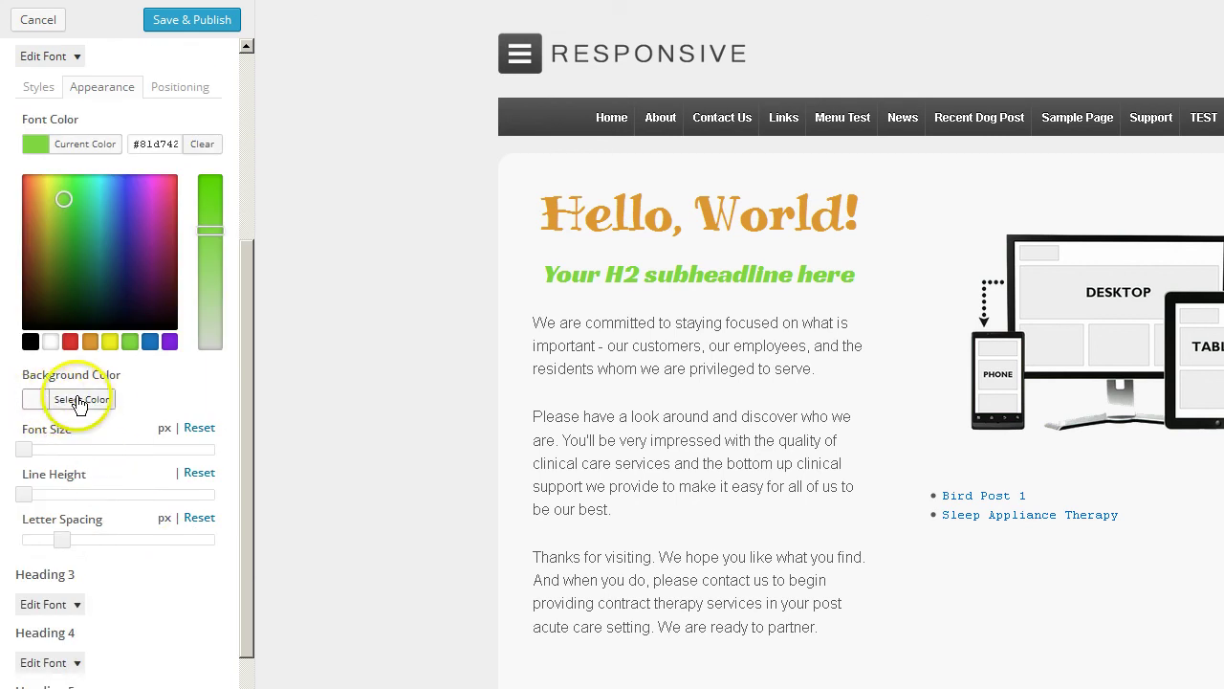
{"action": "left_click_drag", "start_coordinate": [30, 457], "coordinate": [80, 451]}
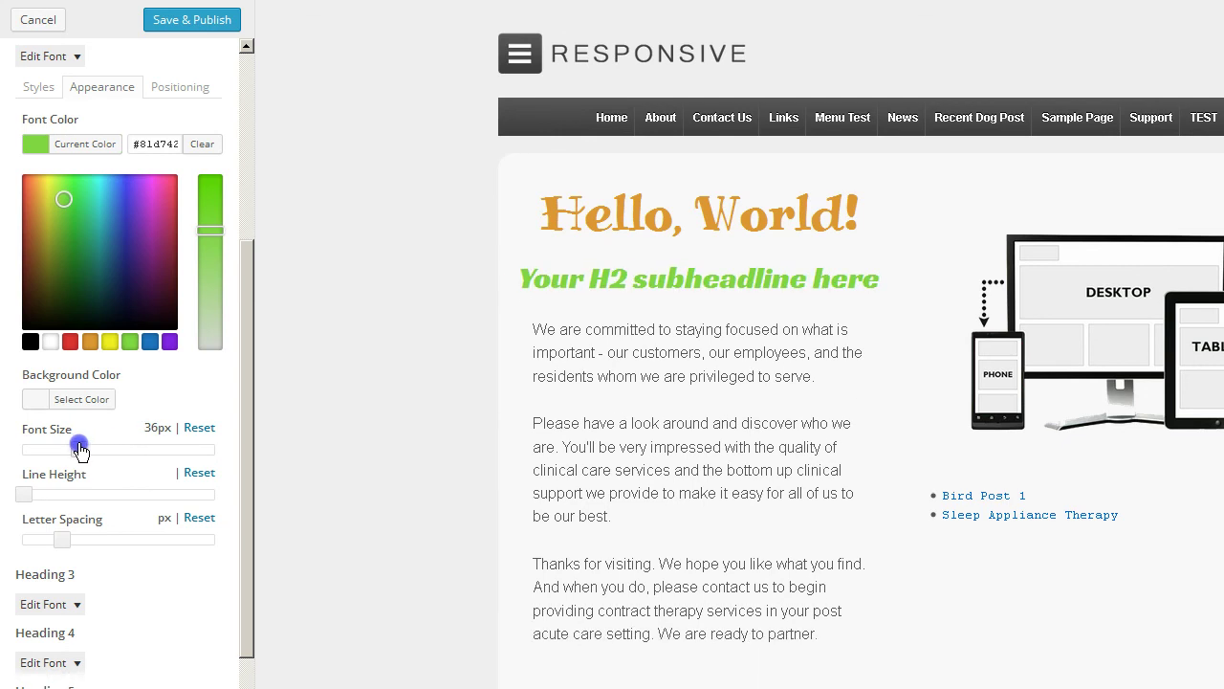
{"action": "left_click", "coordinate": [217, 20]}
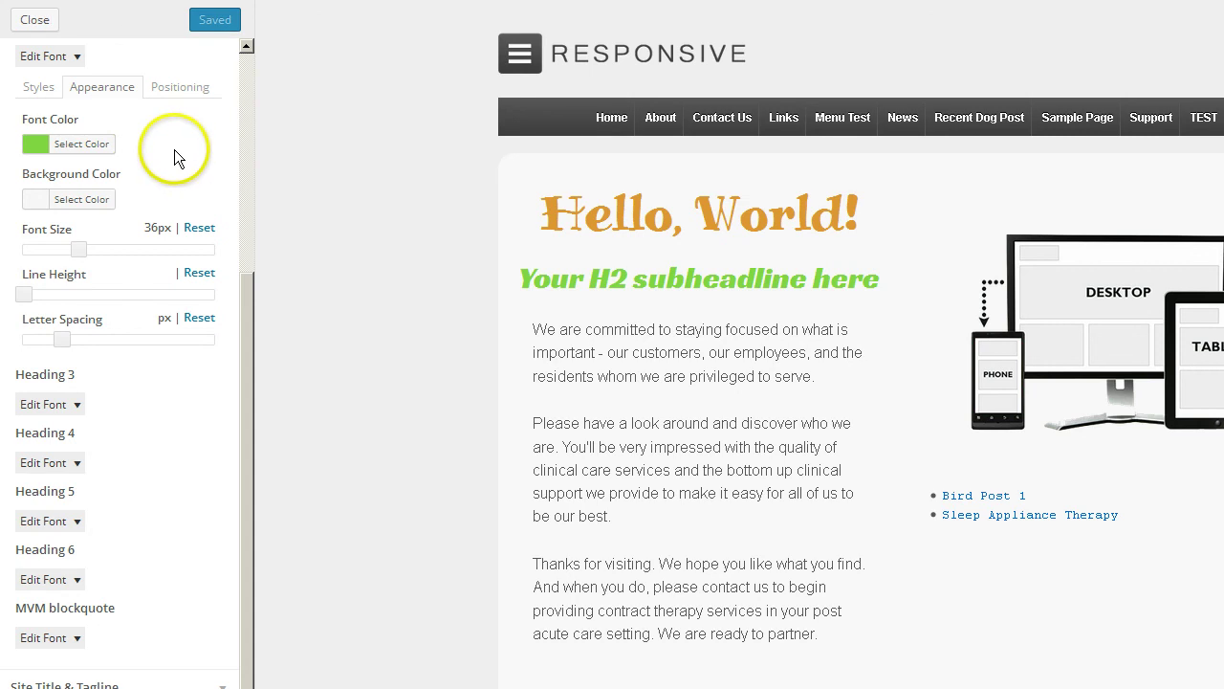
- Leave the Customizer, review the Themes page with Responsive active, and return to Customize
{"action": "left_click", "coordinate": [42, 21]}
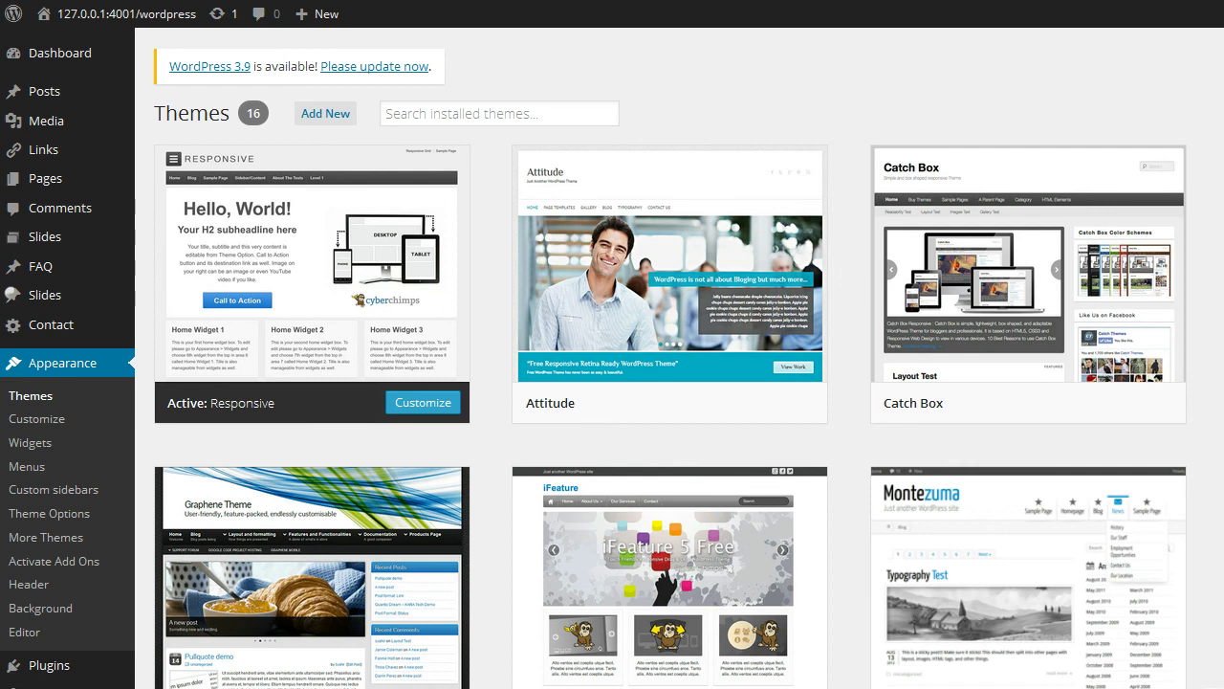
{"action": "left_click", "coordinate": [641, 68]}
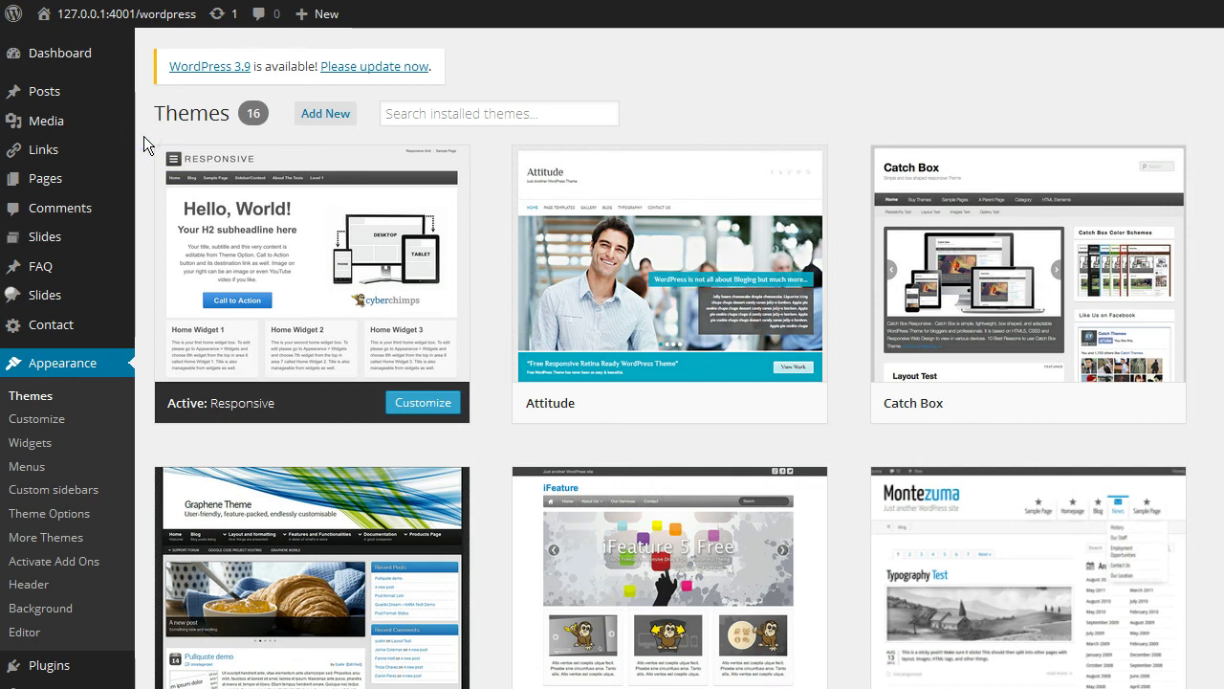
{"action": "scroll", "coordinate": [143, 136], "scroll_direction": "down", "scroll_amount": 3}
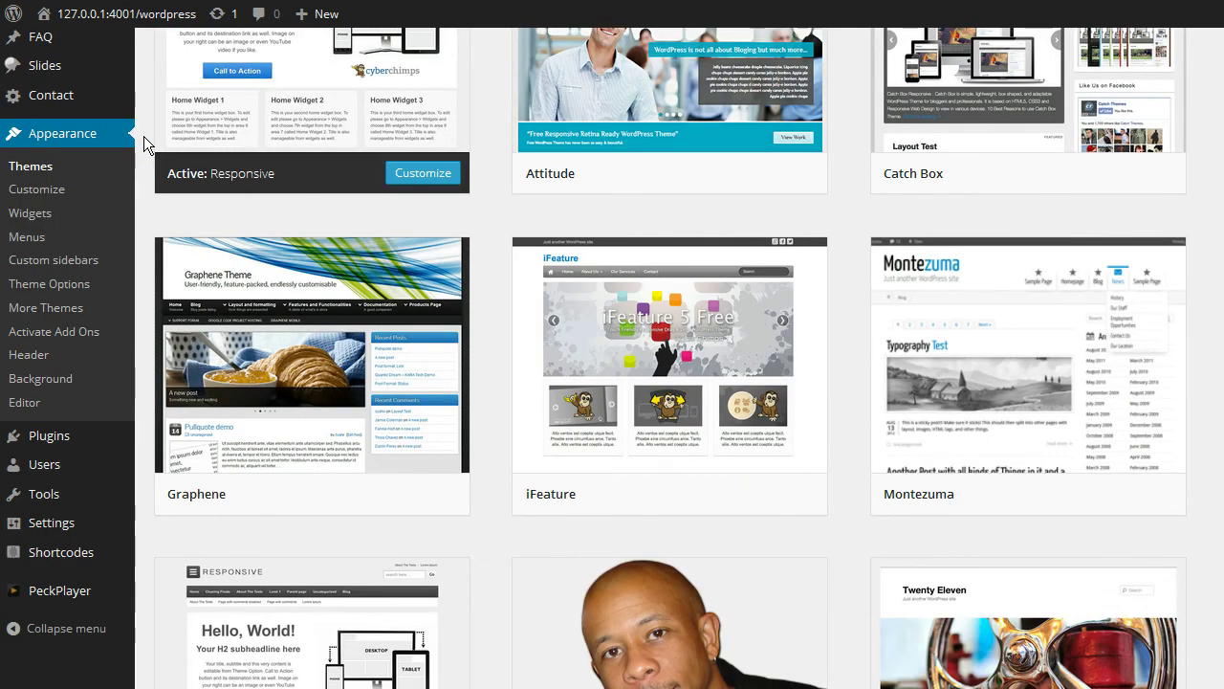
{"action": "scroll", "coordinate": [143, 136], "scroll_direction": "up", "scroll_amount": 3}
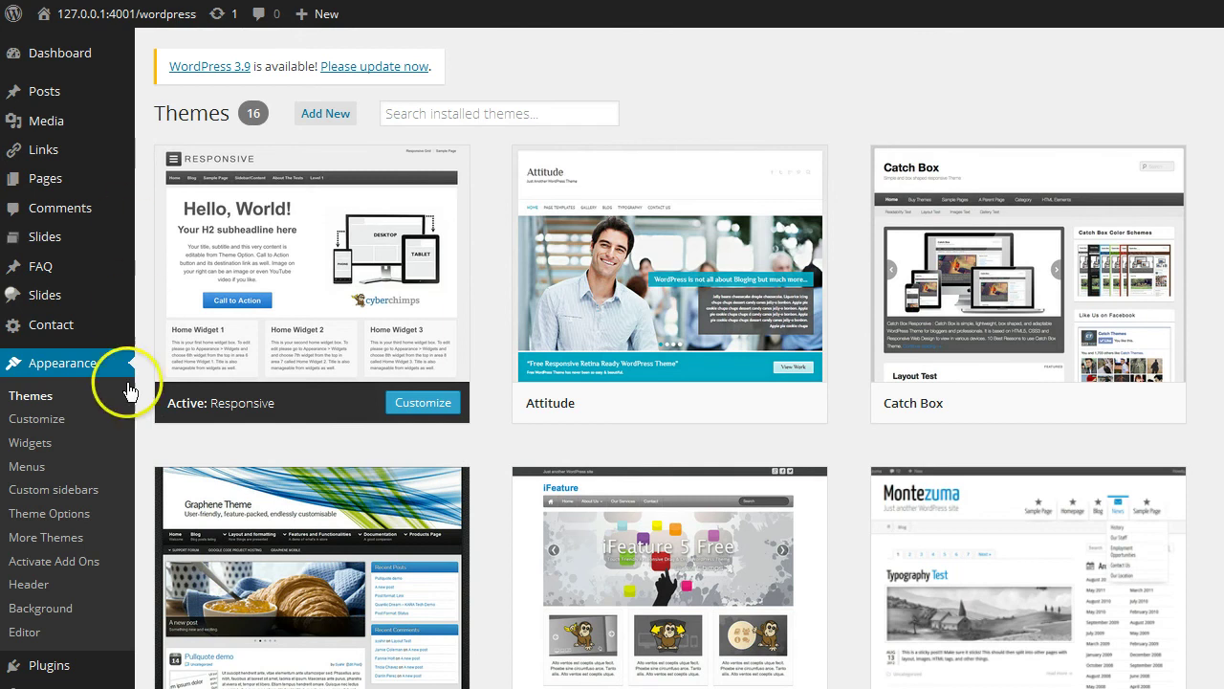
{"action": "left_click", "coordinate": [59, 421]}
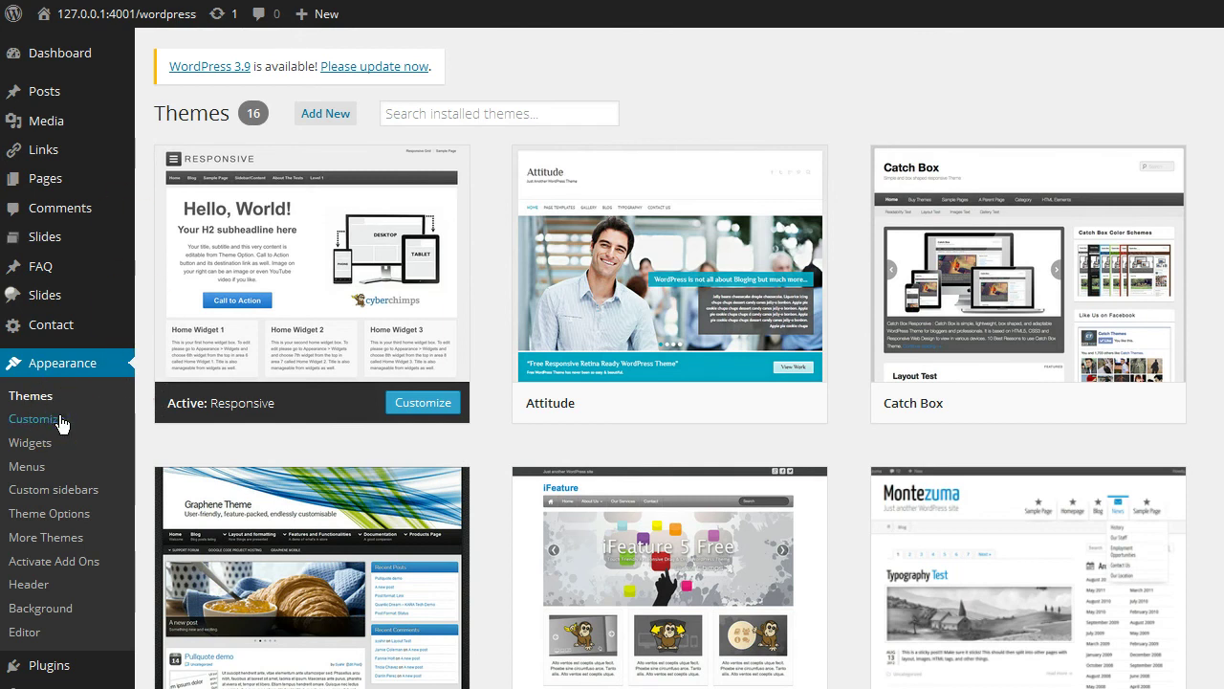
- Set the Typography Paragraphs font family to Bangers and save and publish it
{"action": "left_click", "coordinate": [74, 127]}
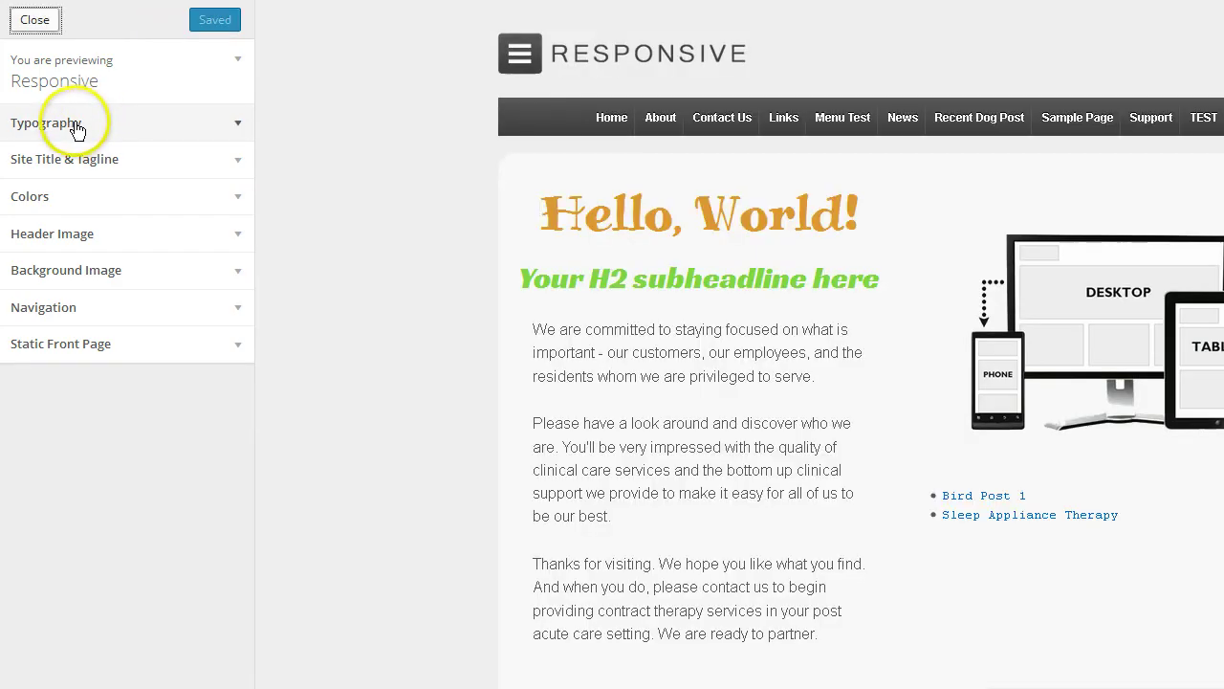
{"action": "left_click", "coordinate": [77, 127]}
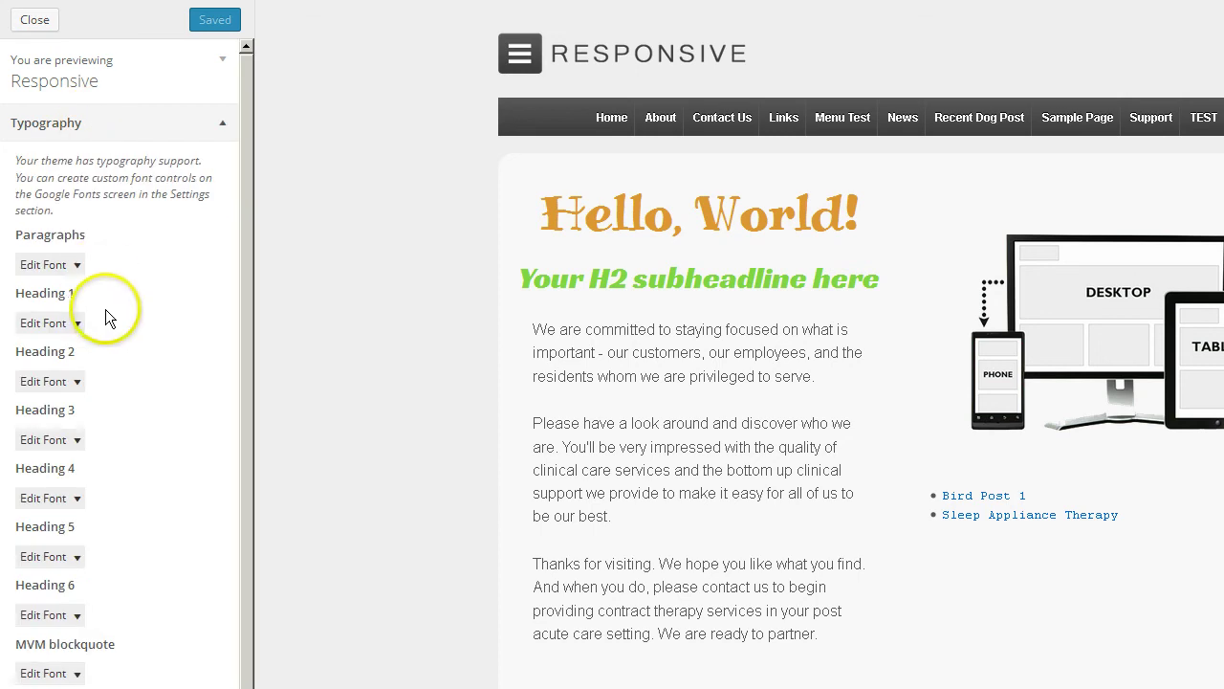
{"action": "left_click", "coordinate": [74, 266]}
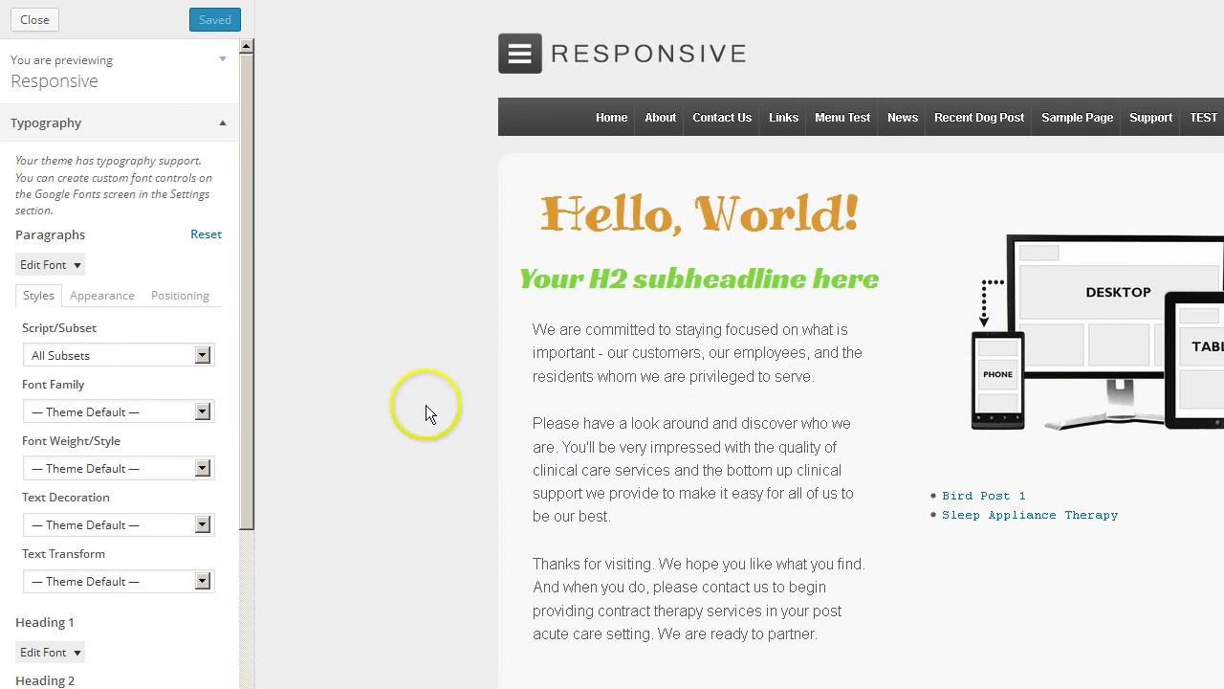
{"action": "left_click", "coordinate": [201, 412]}
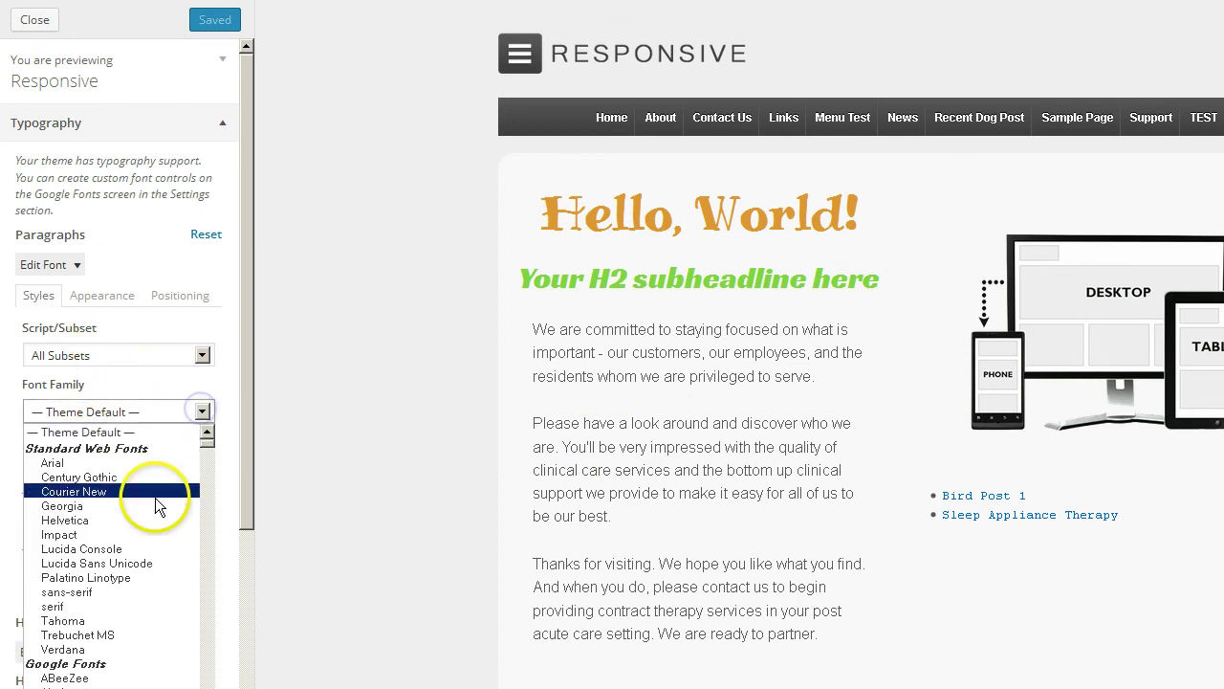
{"action": "scroll", "coordinate": [143, 517], "scroll_direction": "down", "scroll_amount": 8}
{"action": "scroll", "coordinate": [142, 517], "scroll_direction": "down", "scroll_amount": 3}
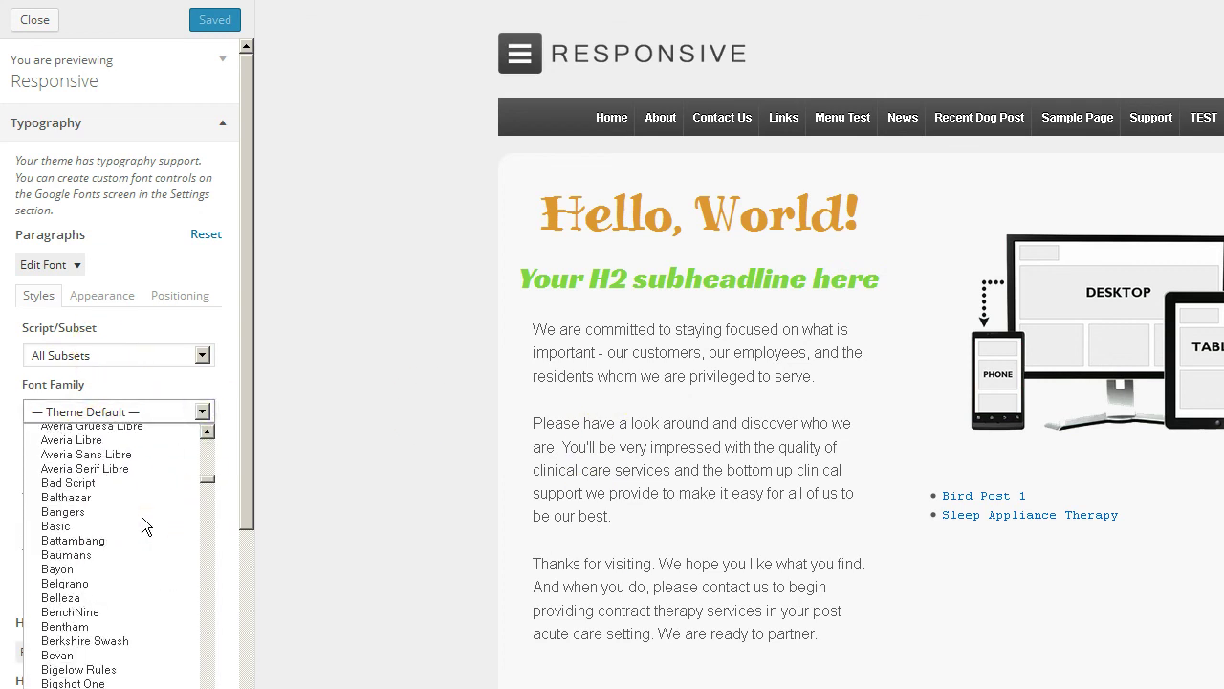
{"action": "left_click", "coordinate": [95, 513]}
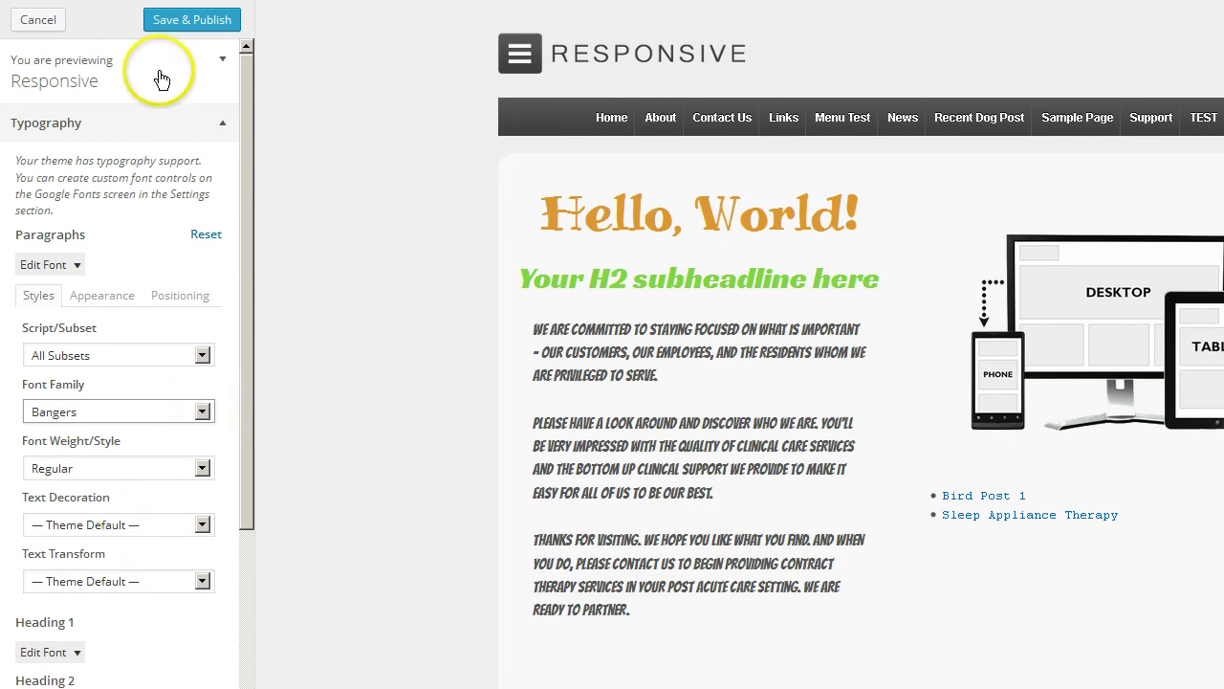
{"action": "left_click", "coordinate": [165, 23]}
- Exit the Customizer and look through the 16 installed themes on the Themes page
{"action": "left_click", "coordinate": [28, 17]}
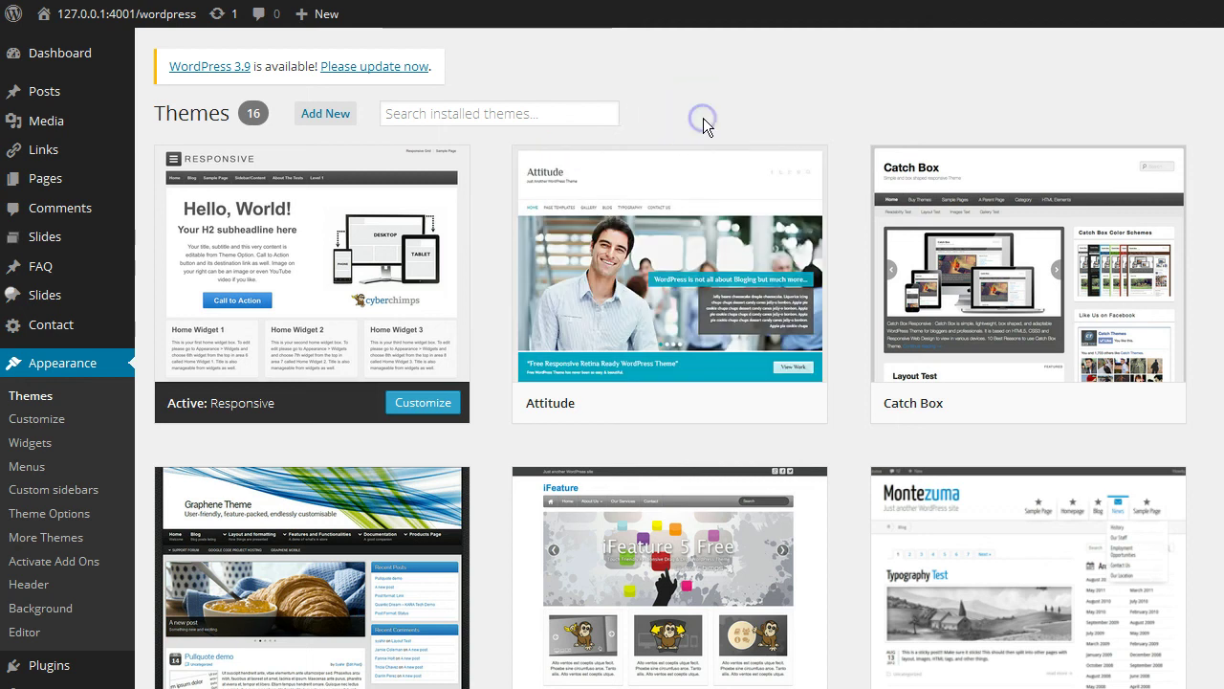
{"action": "scroll", "coordinate": [837, 112], "scroll_direction": "down", "scroll_amount": 3}
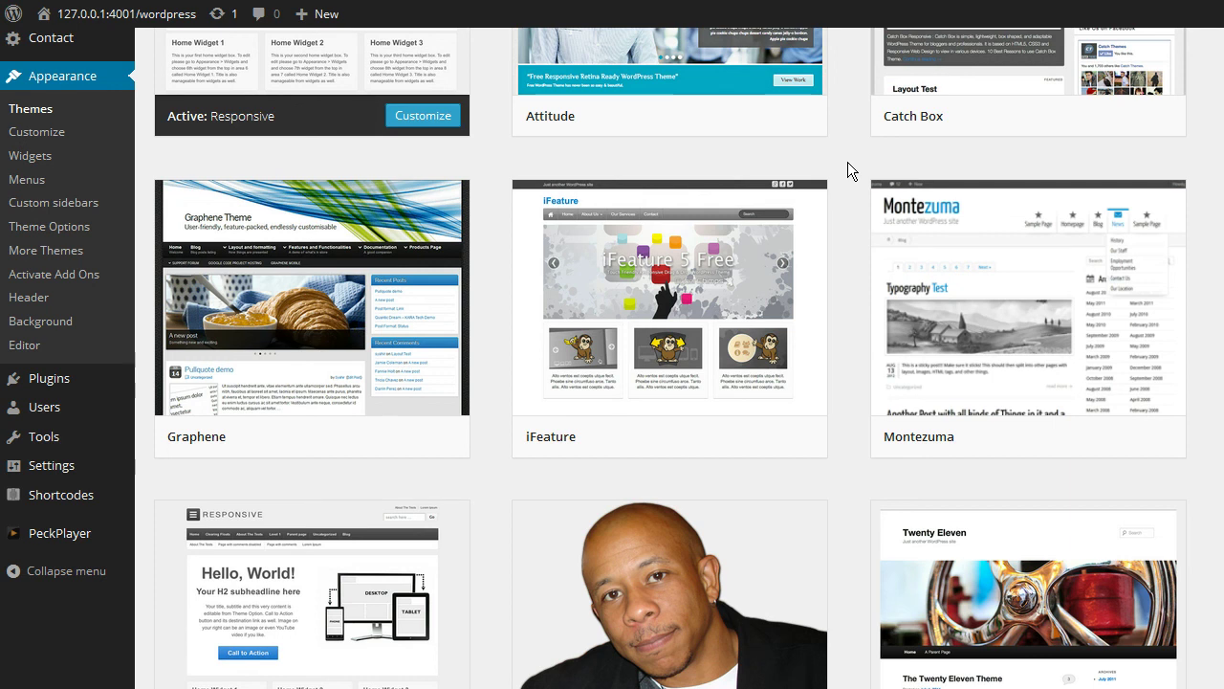
{"action": "scroll", "coordinate": [847, 162], "scroll_direction": "down", "scroll_amount": 6}
{"action": "scroll", "coordinate": [847, 161], "scroll_direction": "down", "scroll_amount": 1}
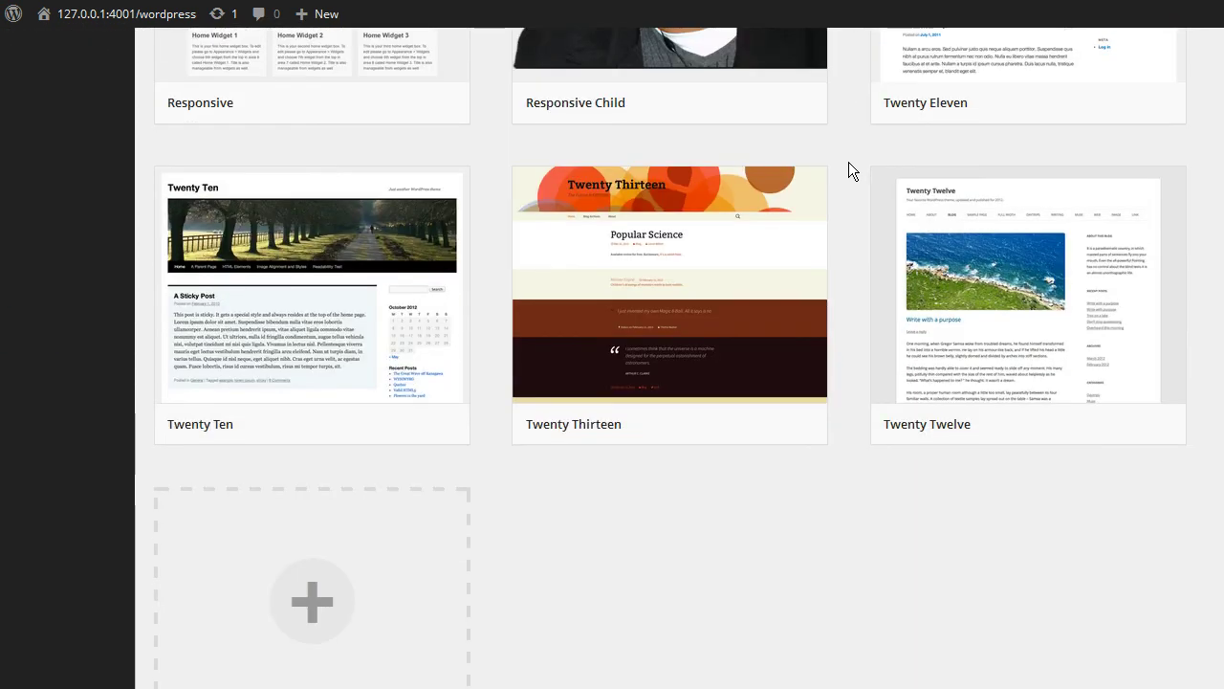
{"action": "scroll", "coordinate": [848, 162], "scroll_direction": "up", "scroll_amount": 7}
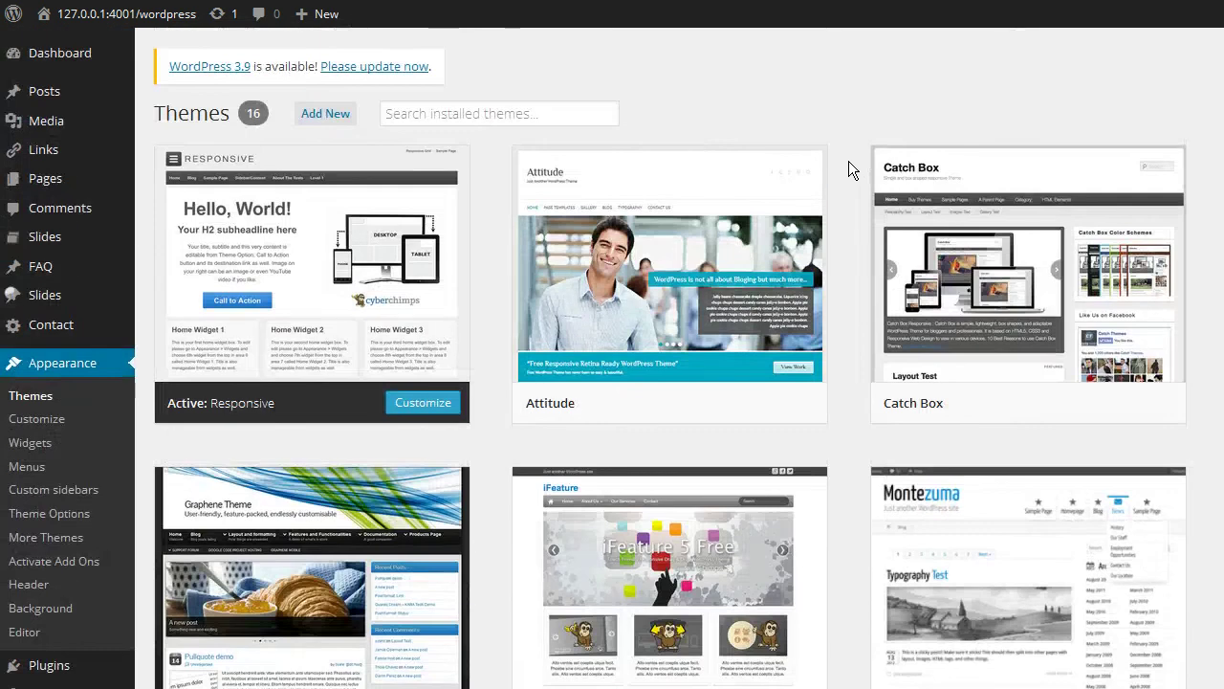
- Check Easy Google Fonts in Installed Plugins, then go to the admin Dashboard
{"action": "left_click", "coordinate": [46, 668]}
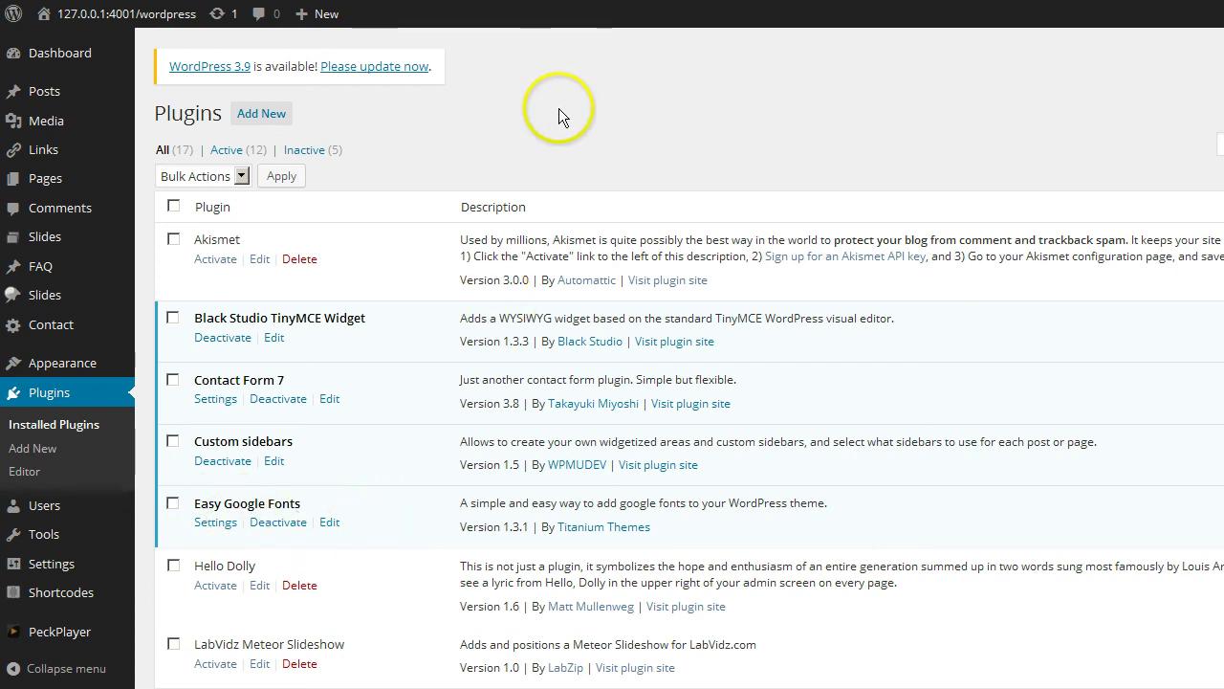
{"action": "left_click", "coordinate": [76, 57]}
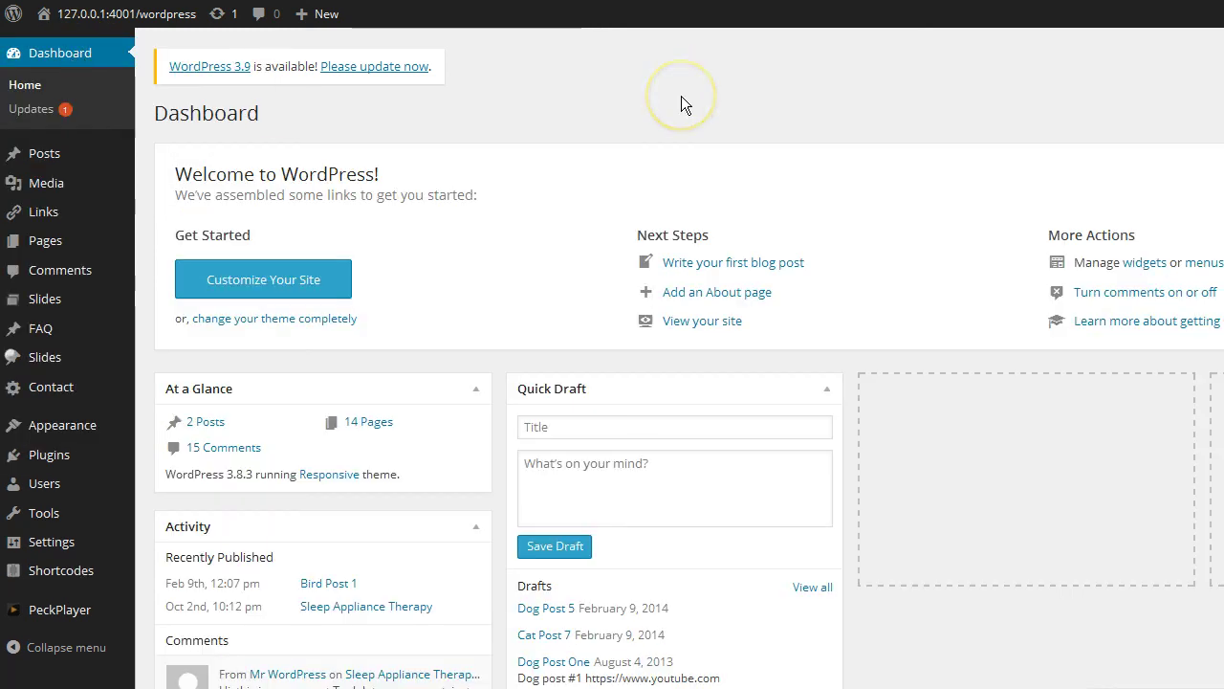